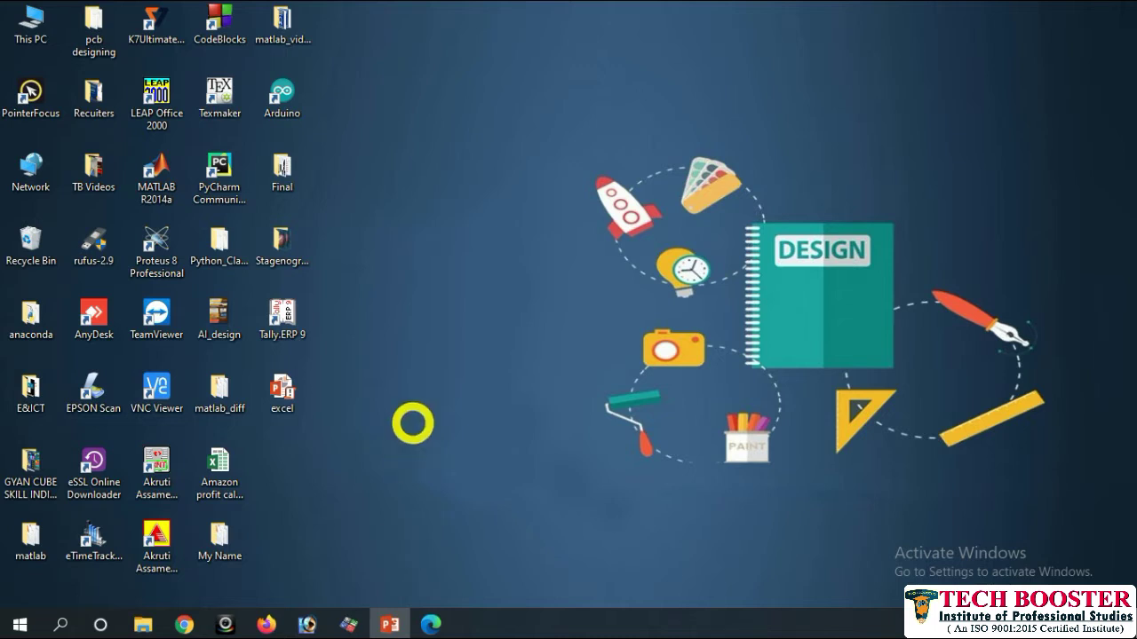
Create two new folders on the desktop, keeping their default names
{"action": "right_click", "coordinate": [412, 423]}
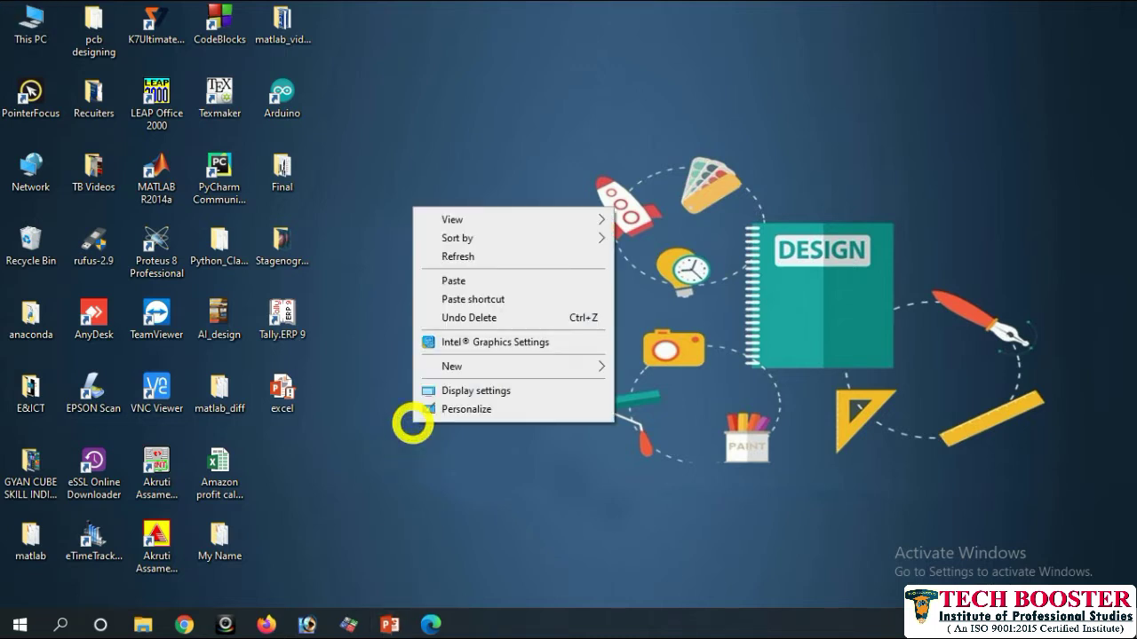
{"action": "mouse_move", "coordinate": [482, 364]}
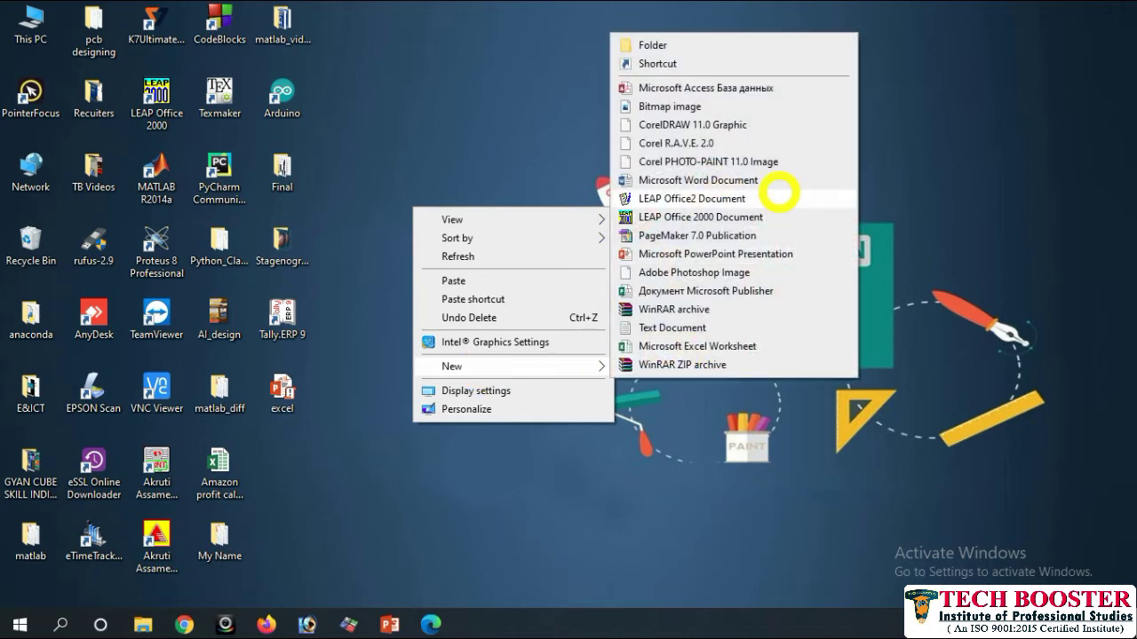
{"action": "left_click", "coordinate": [706, 44]}
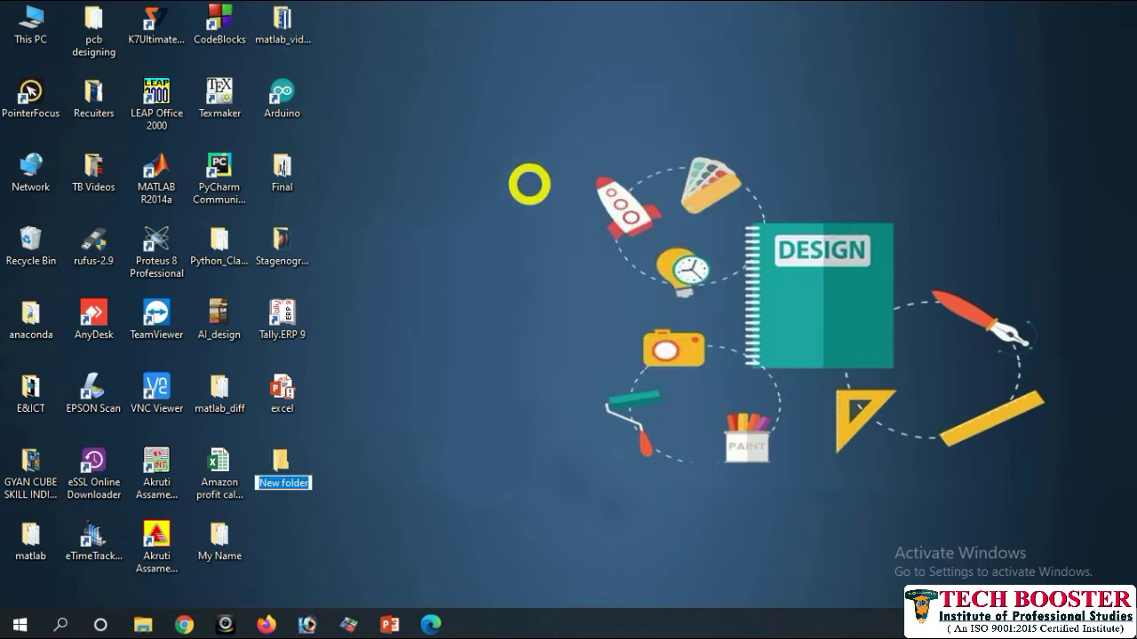
{"action": "key", "text": "Return"}
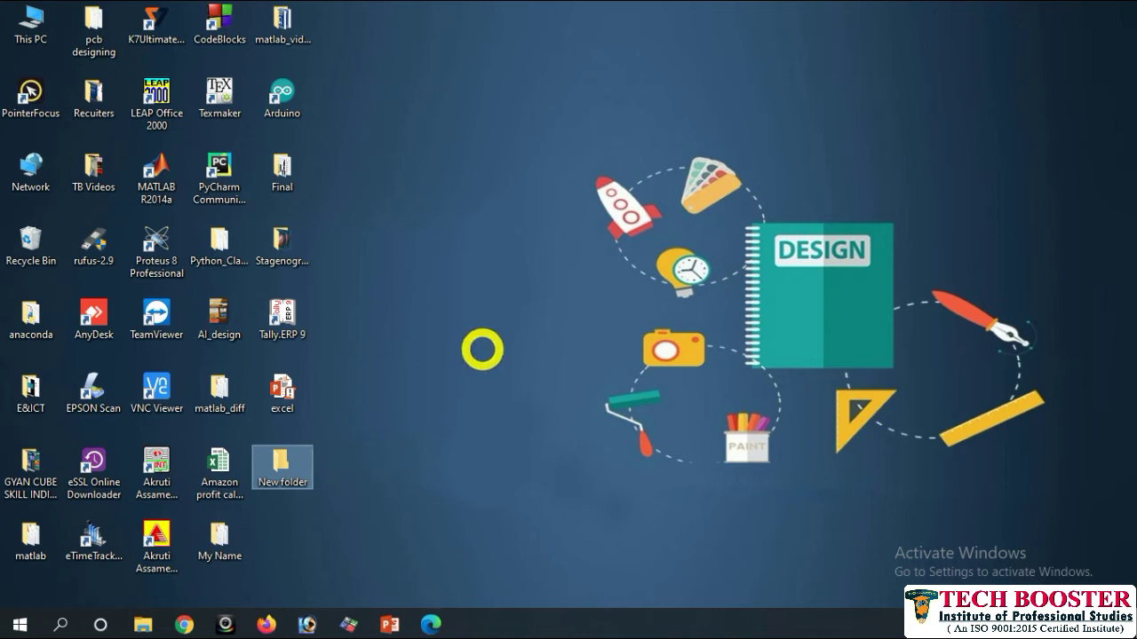
{"action": "left_click", "coordinate": [482, 350]}
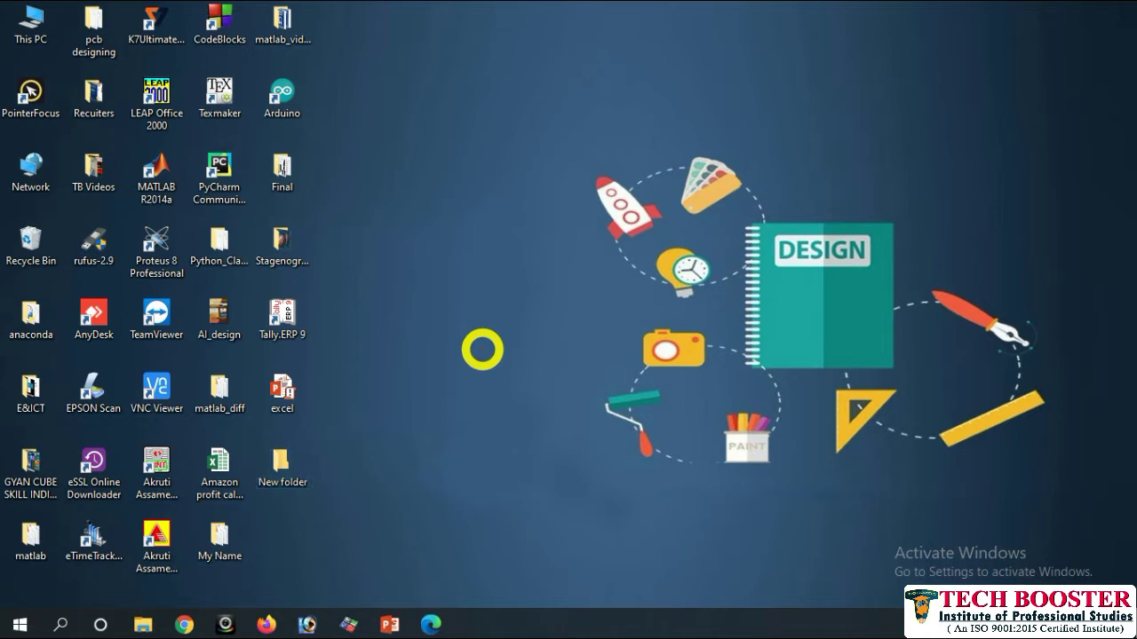
{"action": "key", "text": "ctrl+shift+n"}
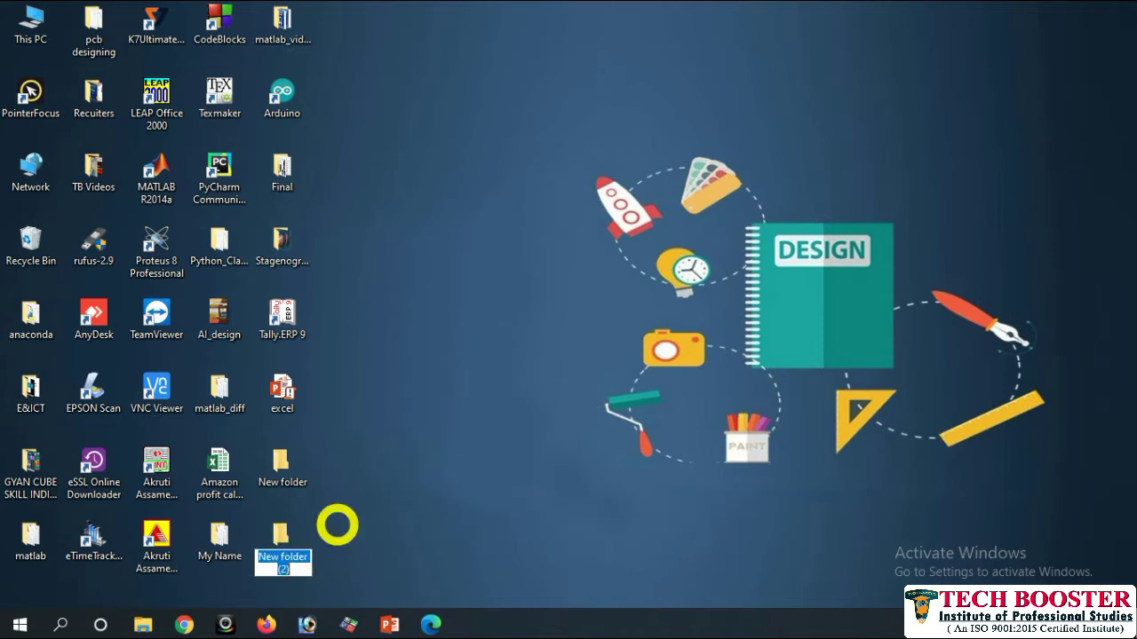
{"action": "left_click", "coordinate": [364, 515]}
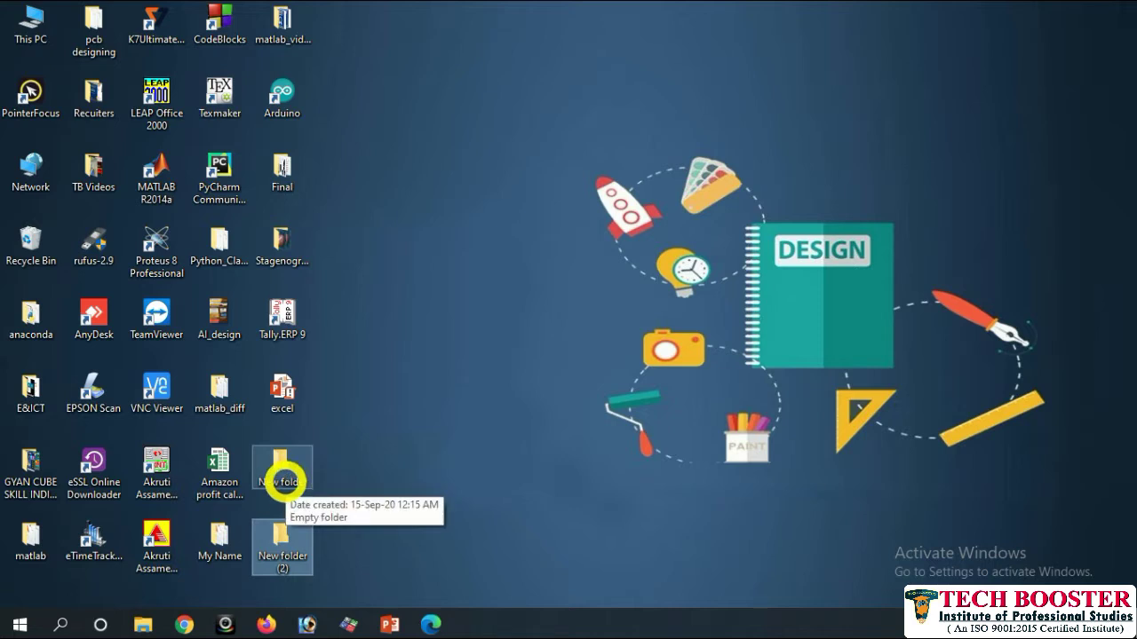
{"action": "left_click", "coordinate": [285, 483]}
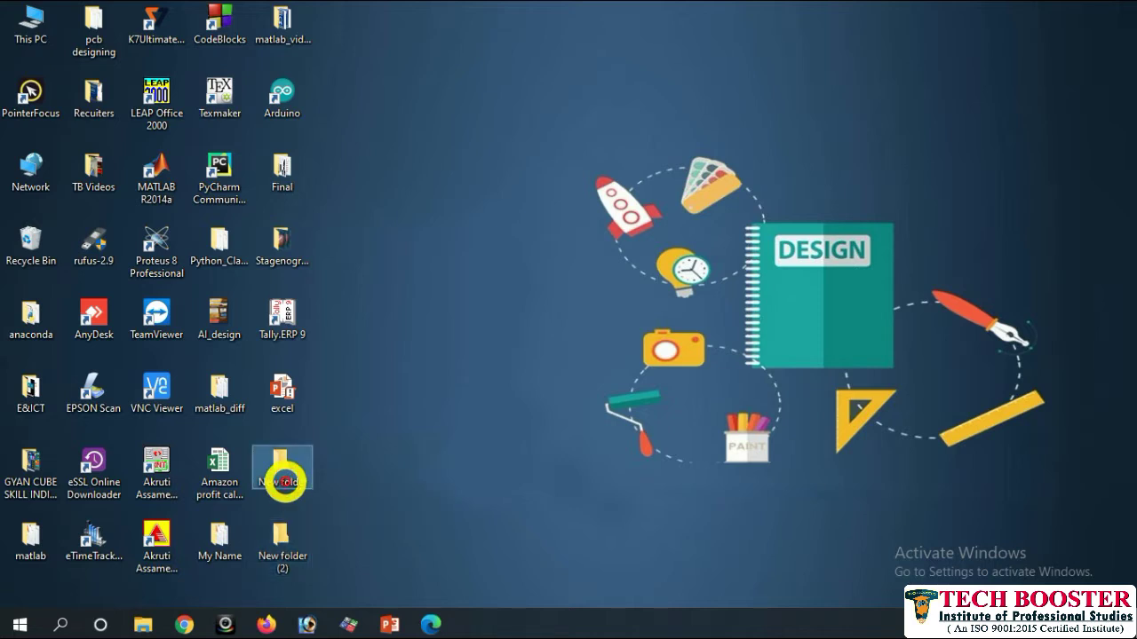
{"action": "right_click", "coordinate": [284, 482]}
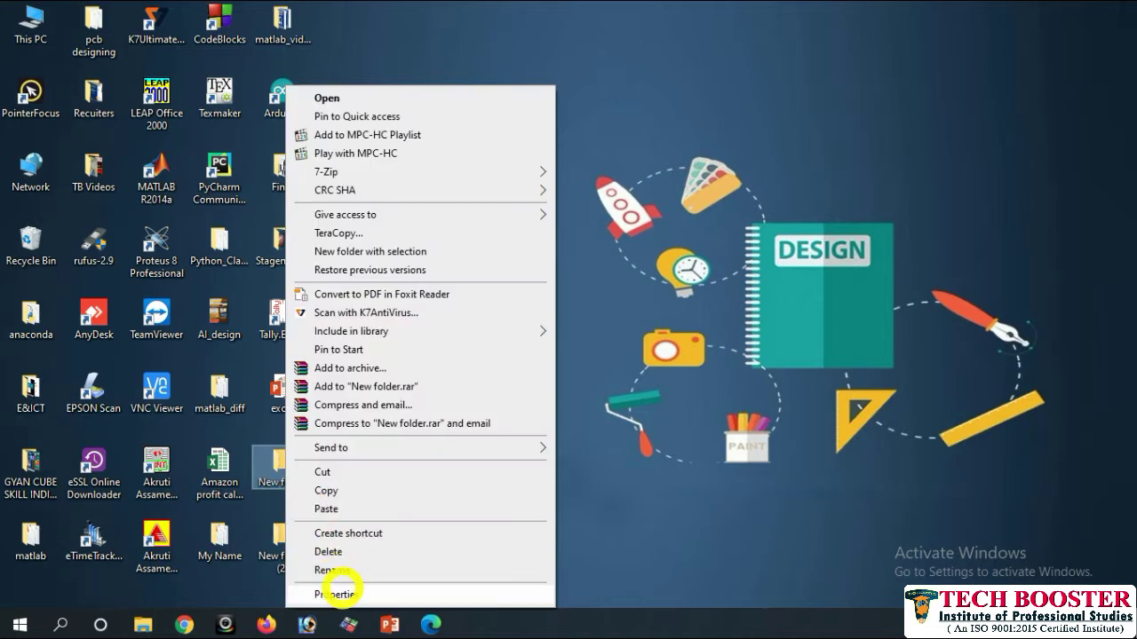
{"action": "left_click", "coordinate": [341, 570]}
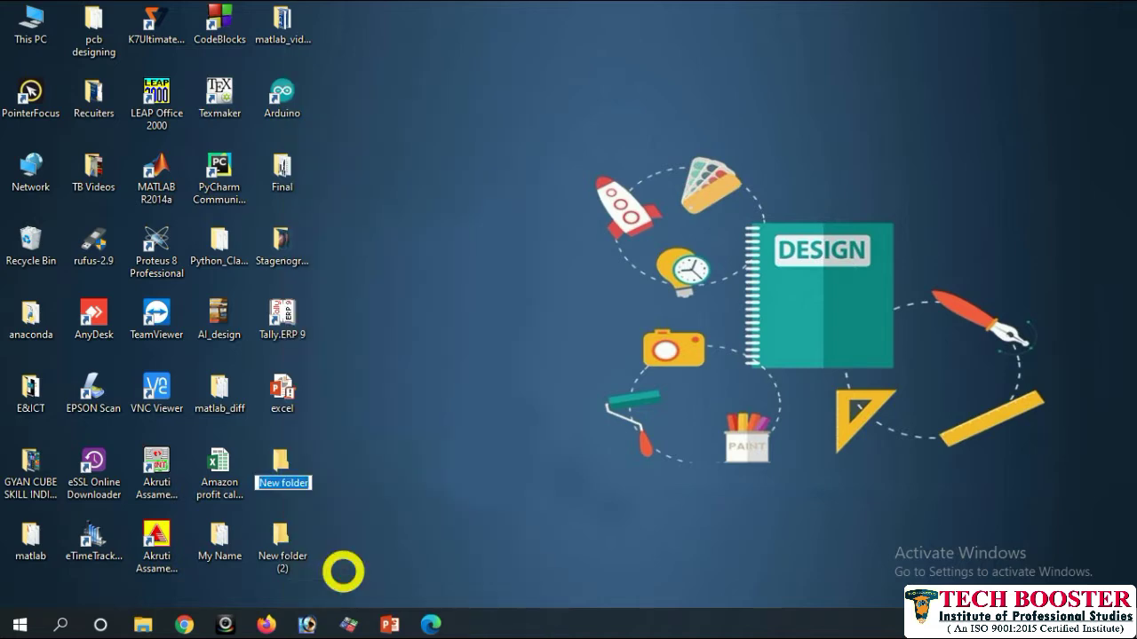
{"action": "left_click", "coordinate": [414, 471]}
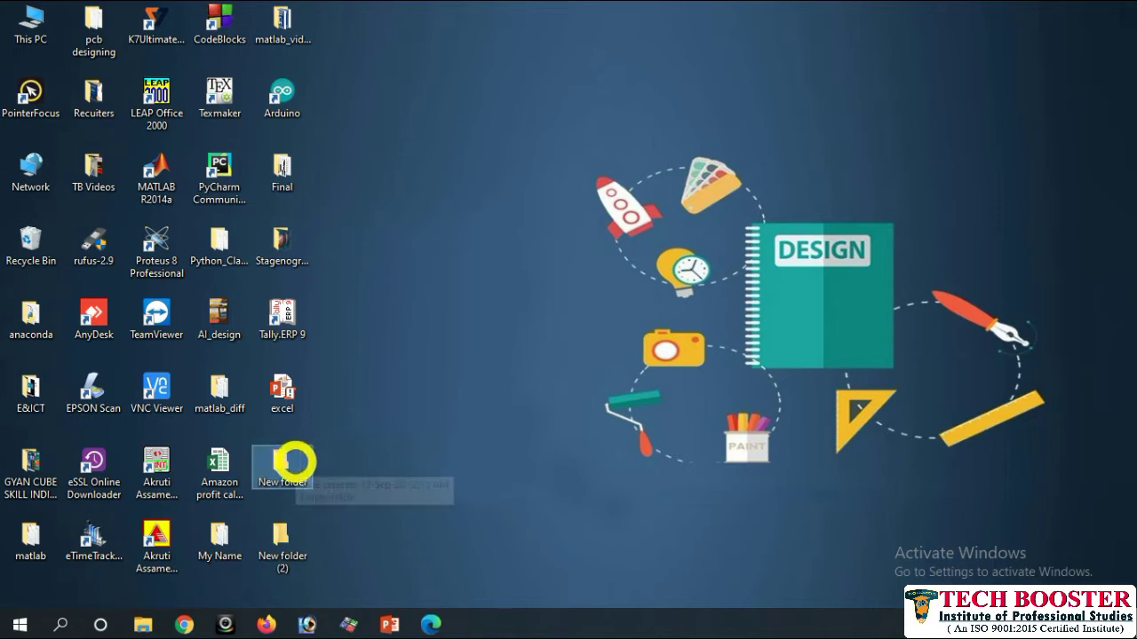
{"action": "left_click", "coordinate": [436, 440]}
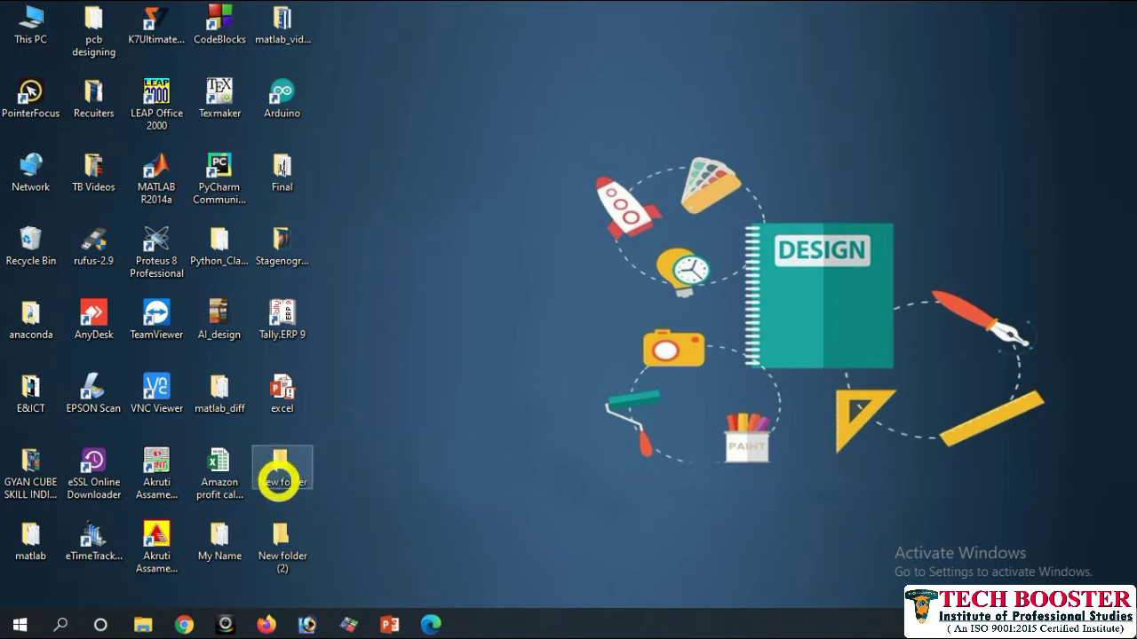
Rename the desktop folder "New folder" to "Tech Booster"
{"action": "left_click", "coordinate": [282, 468]}
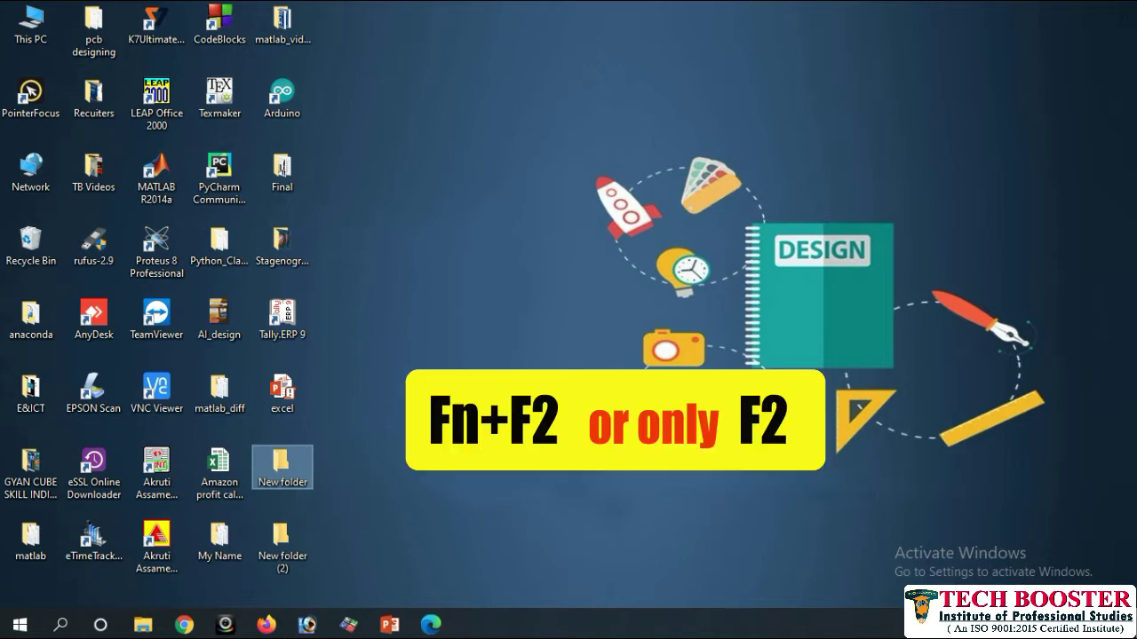
{"action": "key", "text": "F2"}
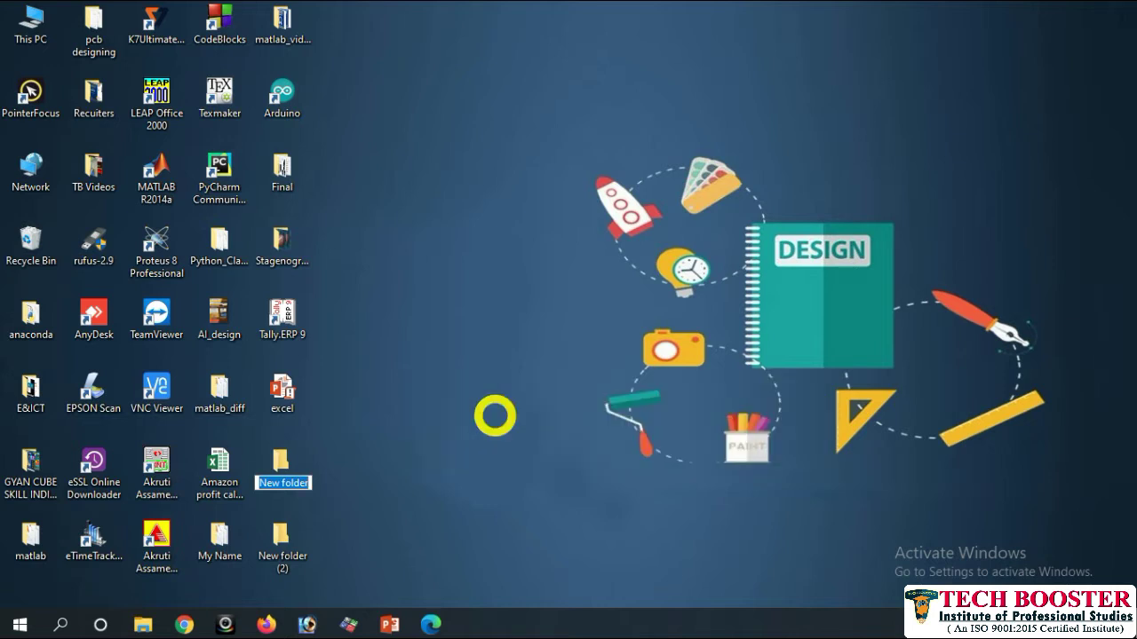
{"action": "type", "text": "Tech B"}
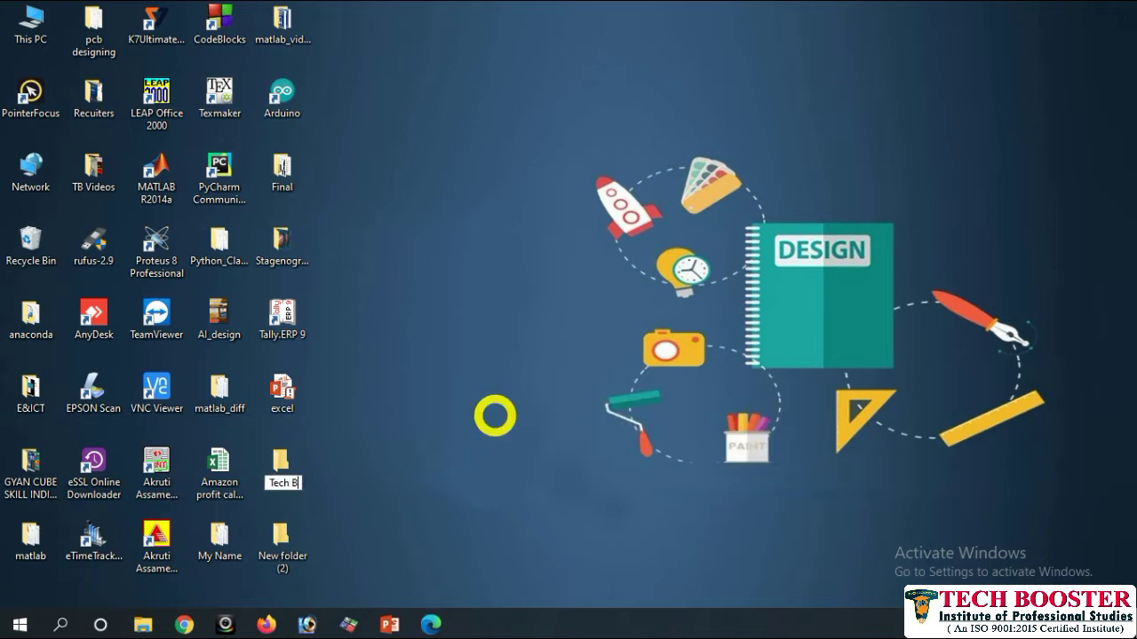
{"action": "type", "text": "ooster"}
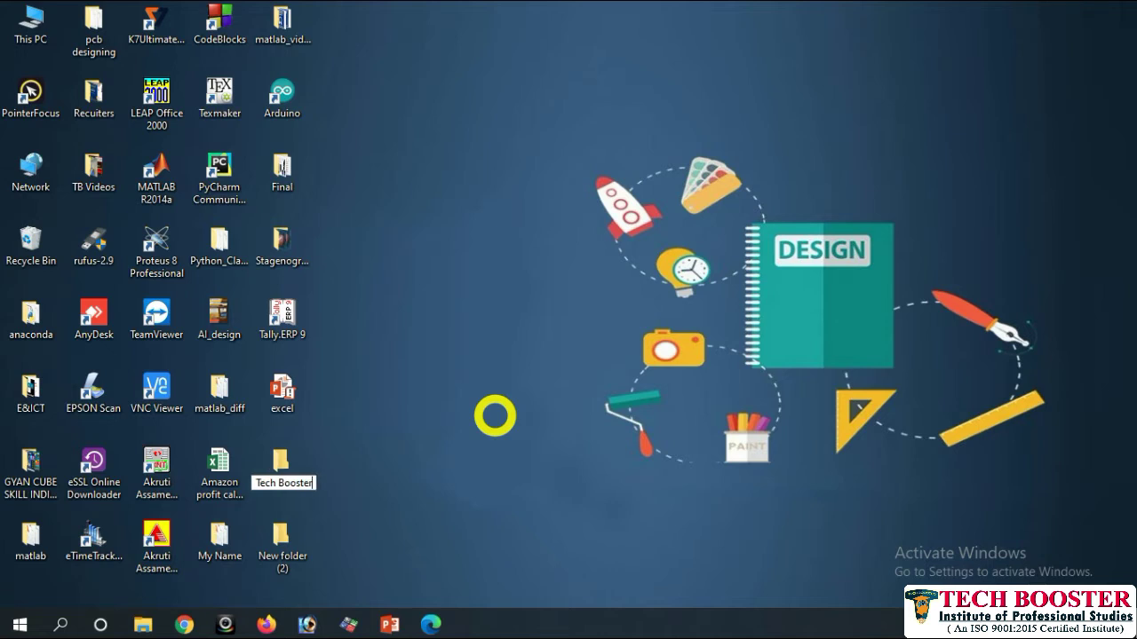
{"action": "key", "text": "Return"}
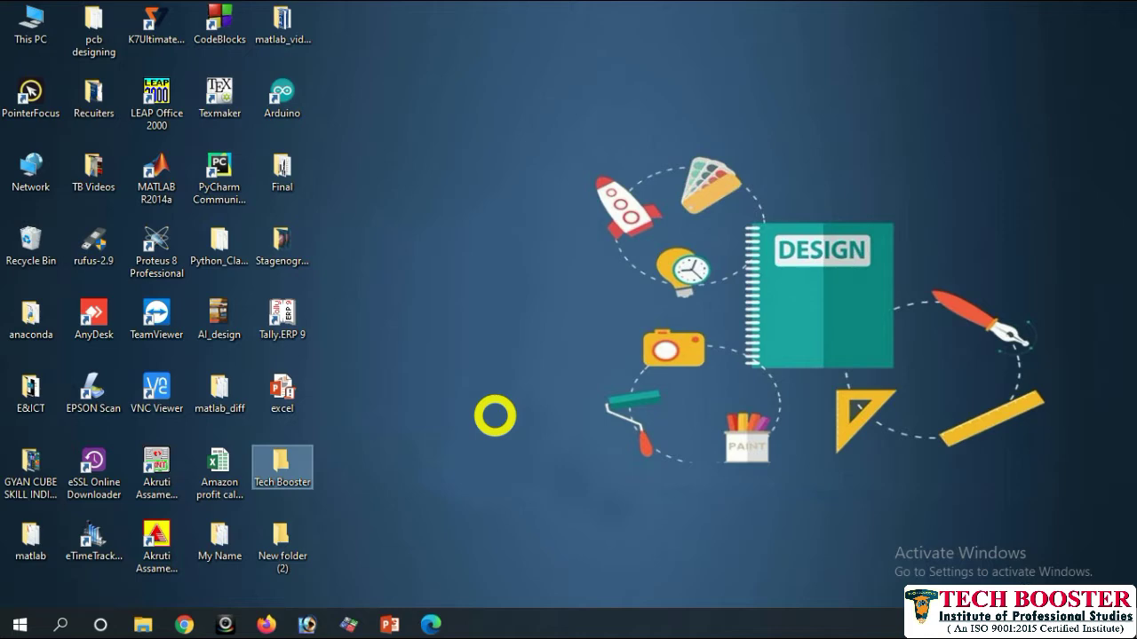
Open Local Disk (D:) from This PC and create a new folder there with the default name
{"action": "double_click", "coordinate": [31, 22]}
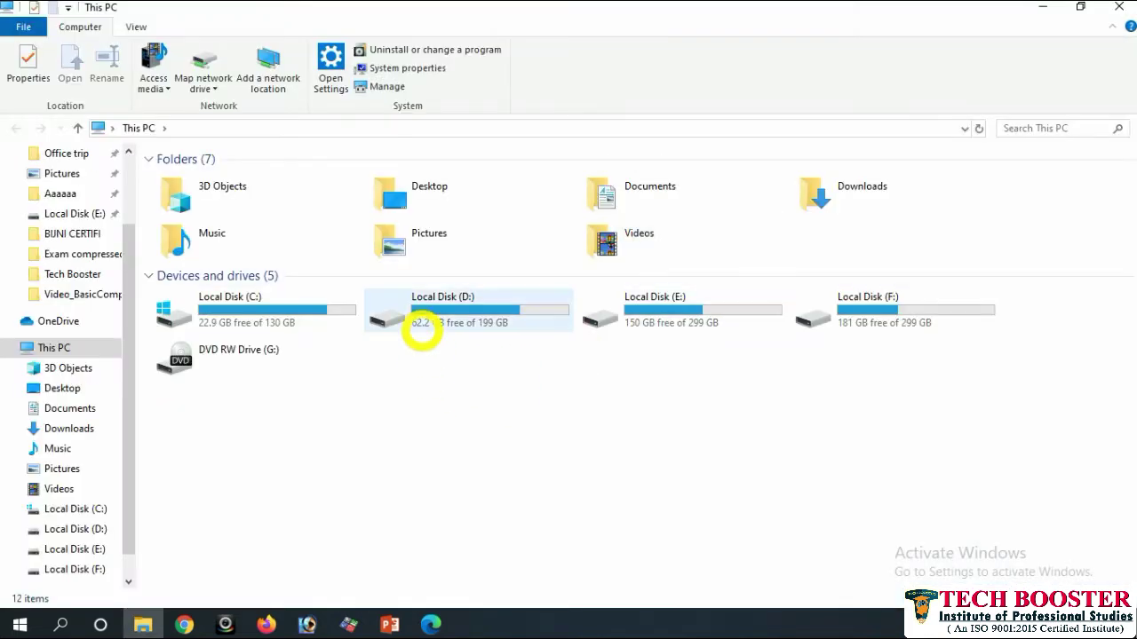
{"action": "left_click", "coordinate": [432, 304]}
{"action": "double_click", "coordinate": [432, 304]}
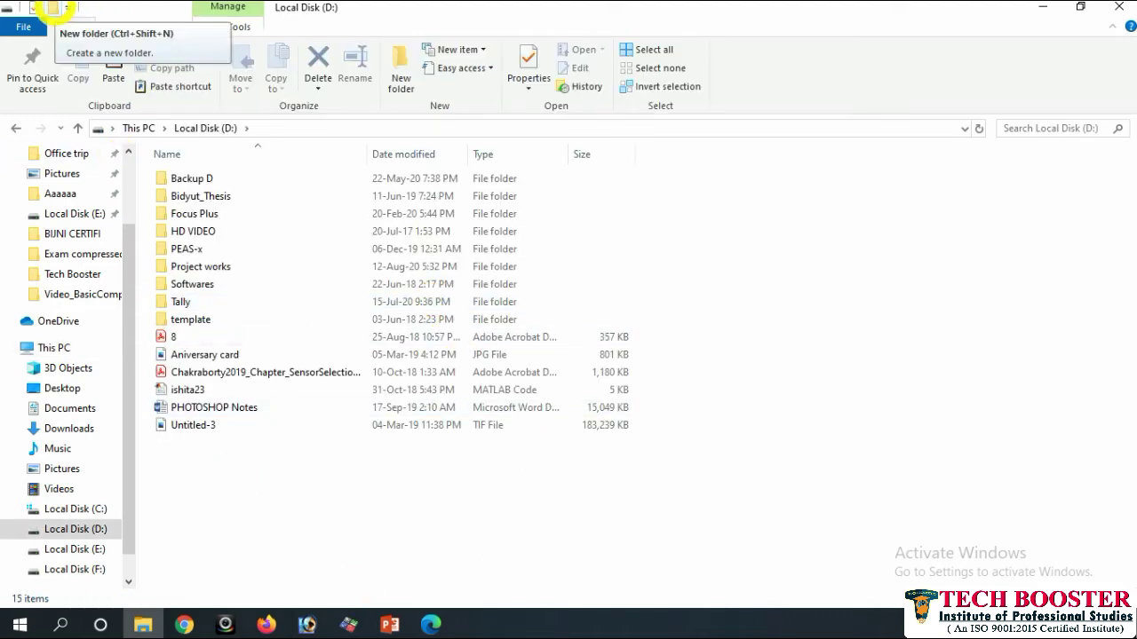
{"action": "left_click", "coordinate": [52, 7]}
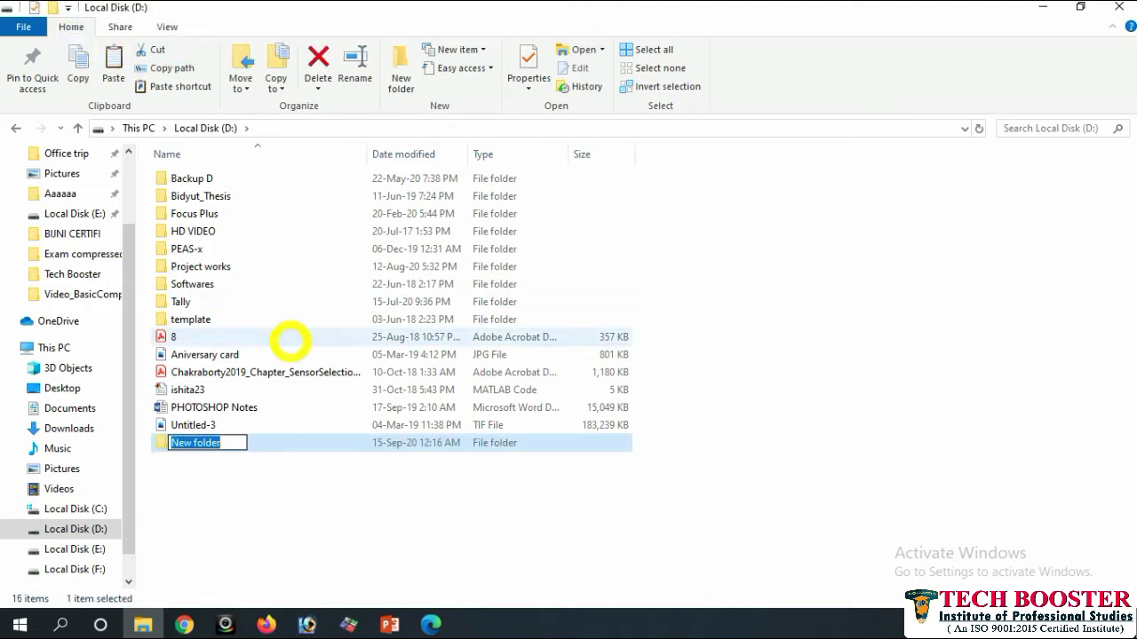
{"action": "left_click", "coordinate": [203, 486]}
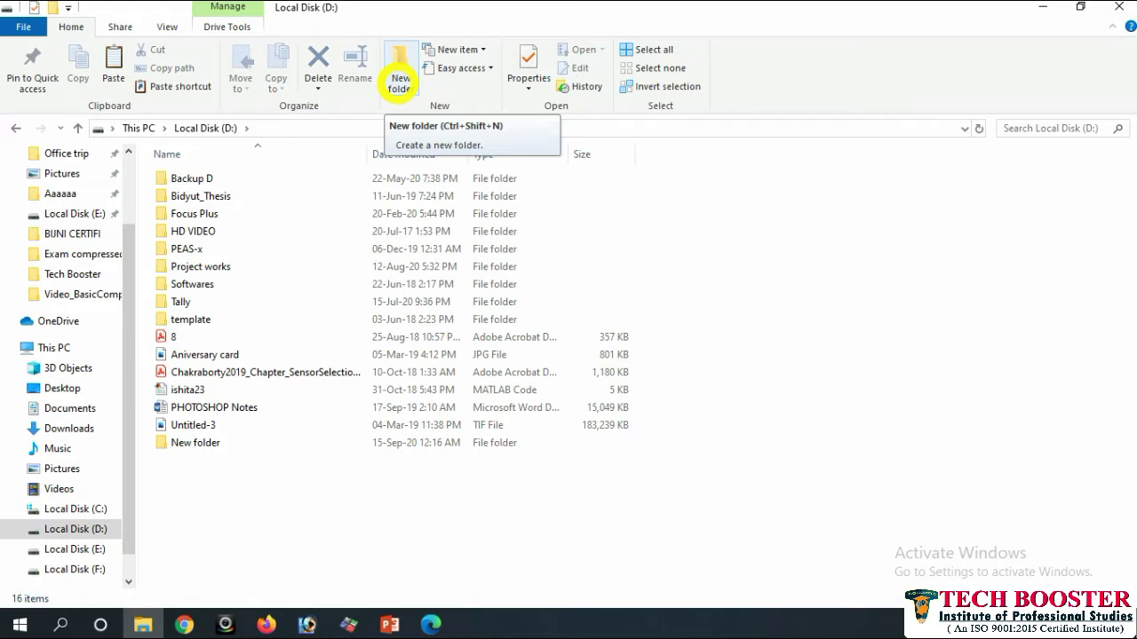
Create two more folders in Local Disk (D:), keeping their default names
{"action": "left_click", "coordinate": [399, 83]}
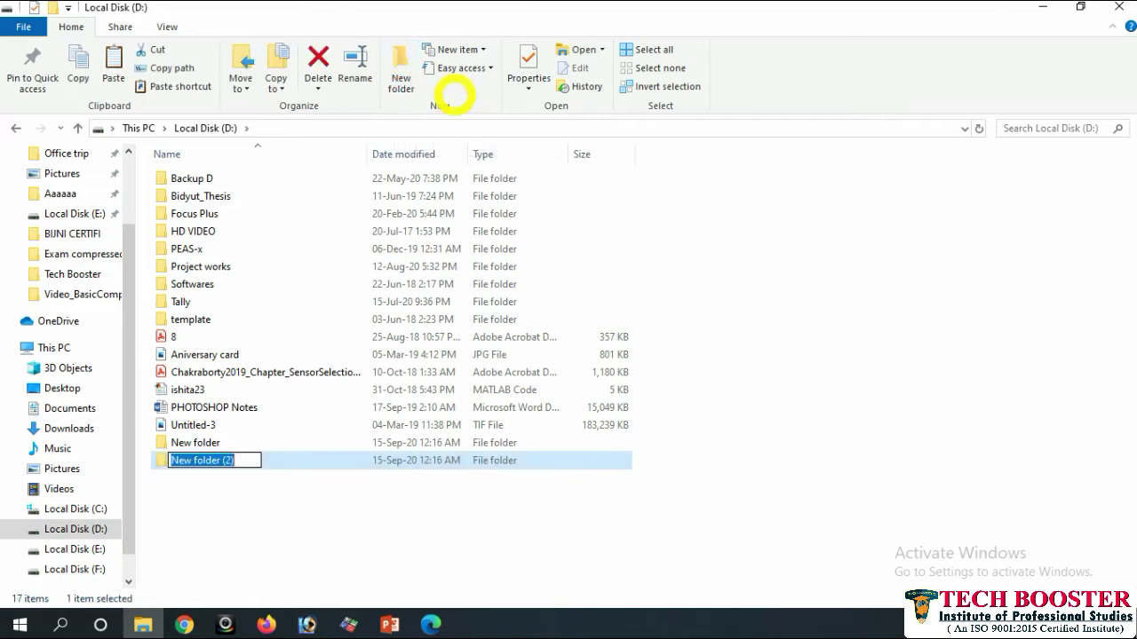
{"action": "left_click", "coordinate": [917, 367]}
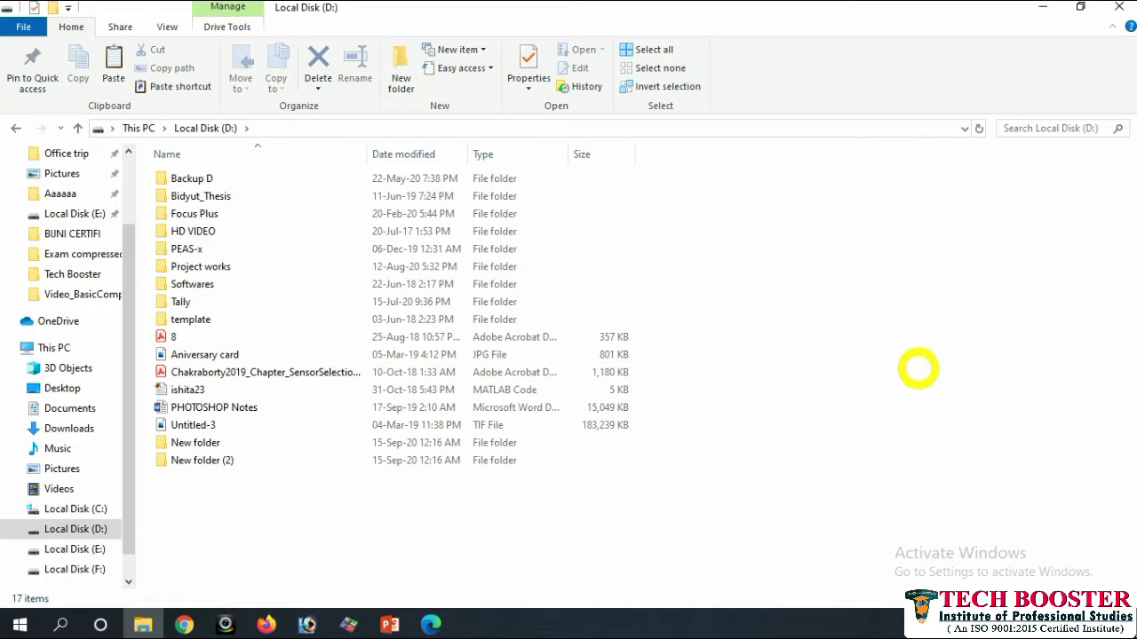
{"action": "key", "text": "ctrl+shift+n"}
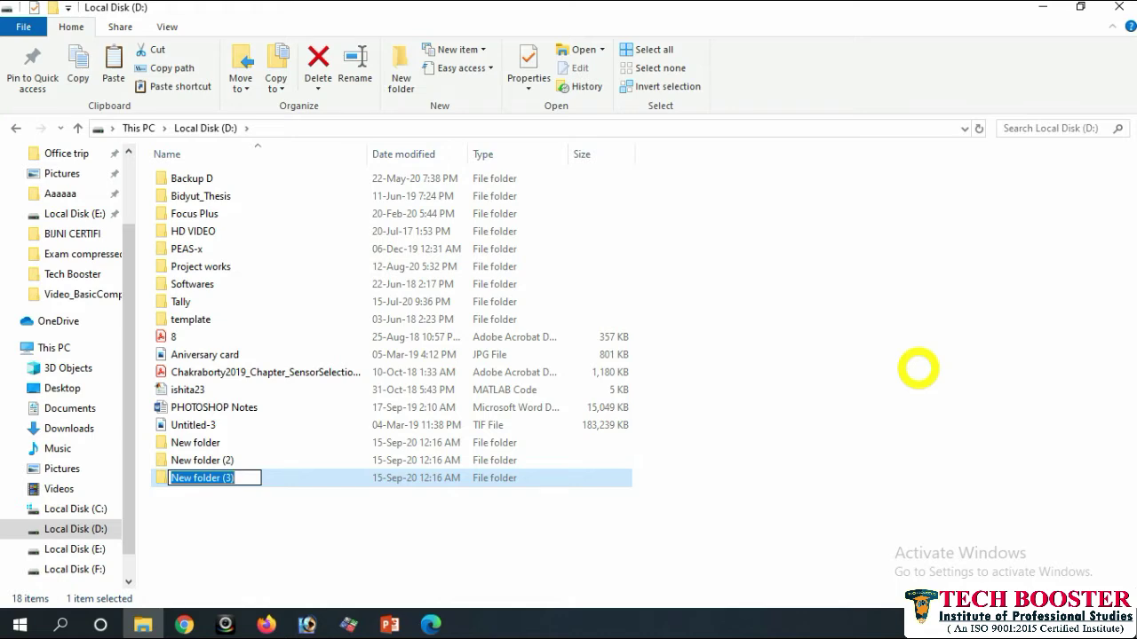
{"action": "key", "text": "Return"}
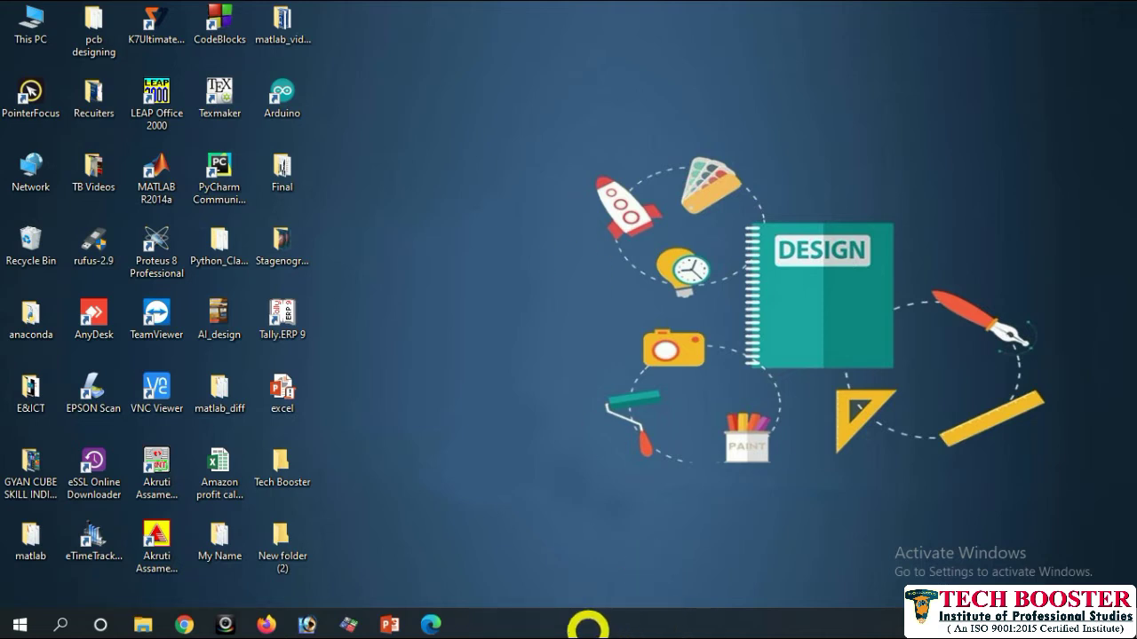
End the Adobe Photoshop (32 bit) task in Task Manager and close Task Manager
{"action": "right_click", "coordinate": [588, 624]}
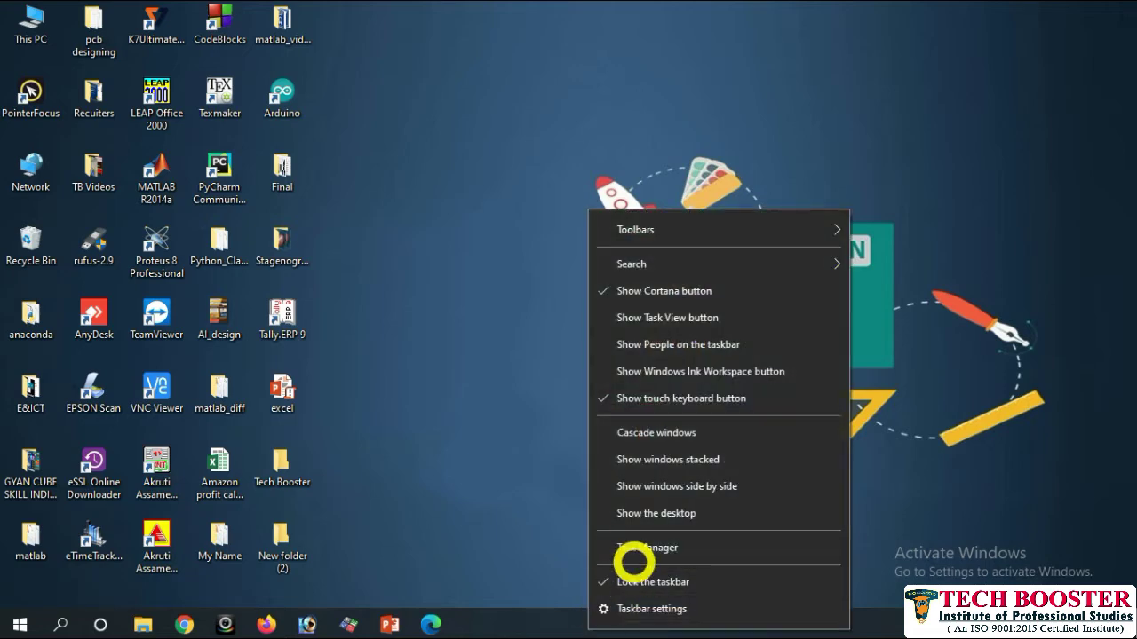
{"action": "left_click", "coordinate": [637, 551]}
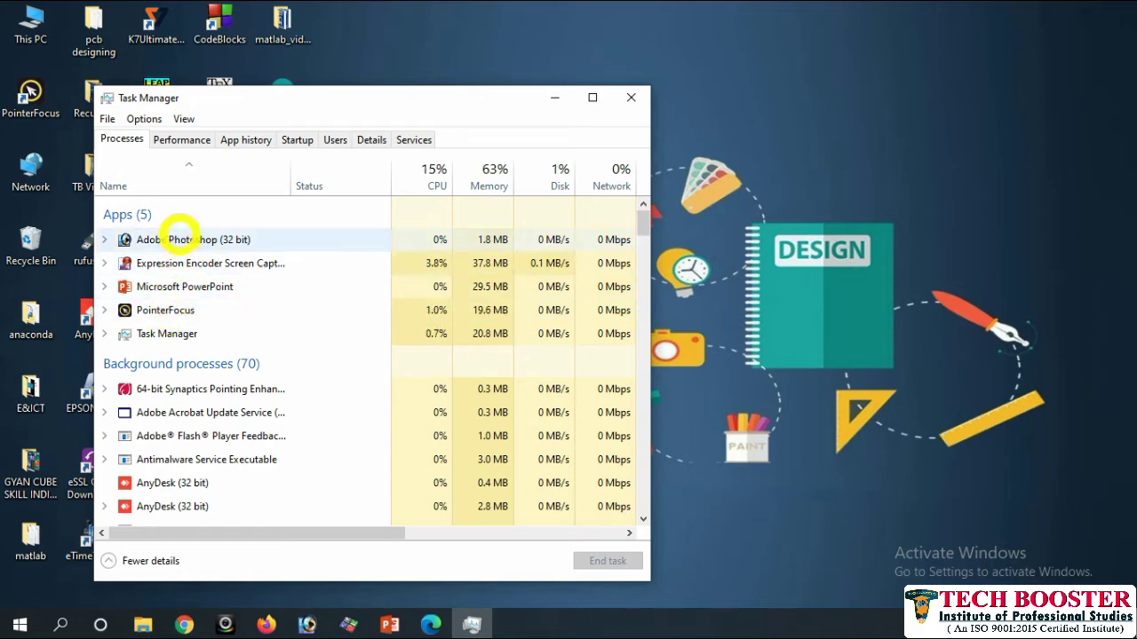
{"action": "left_click", "coordinate": [180, 238]}
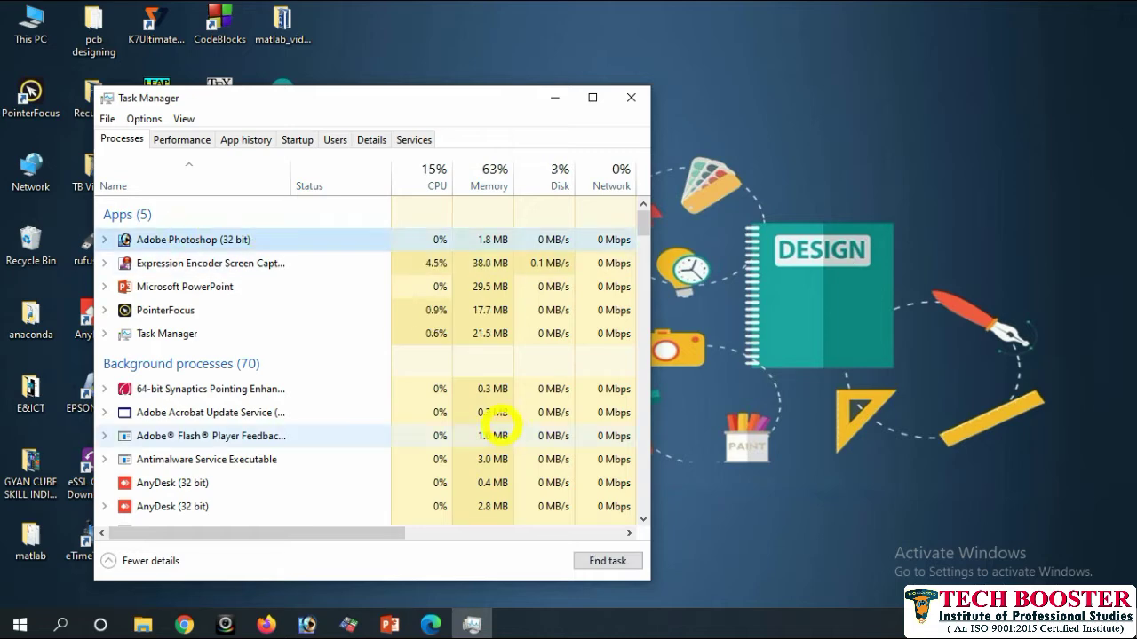
{"action": "left_click", "coordinate": [591, 558]}
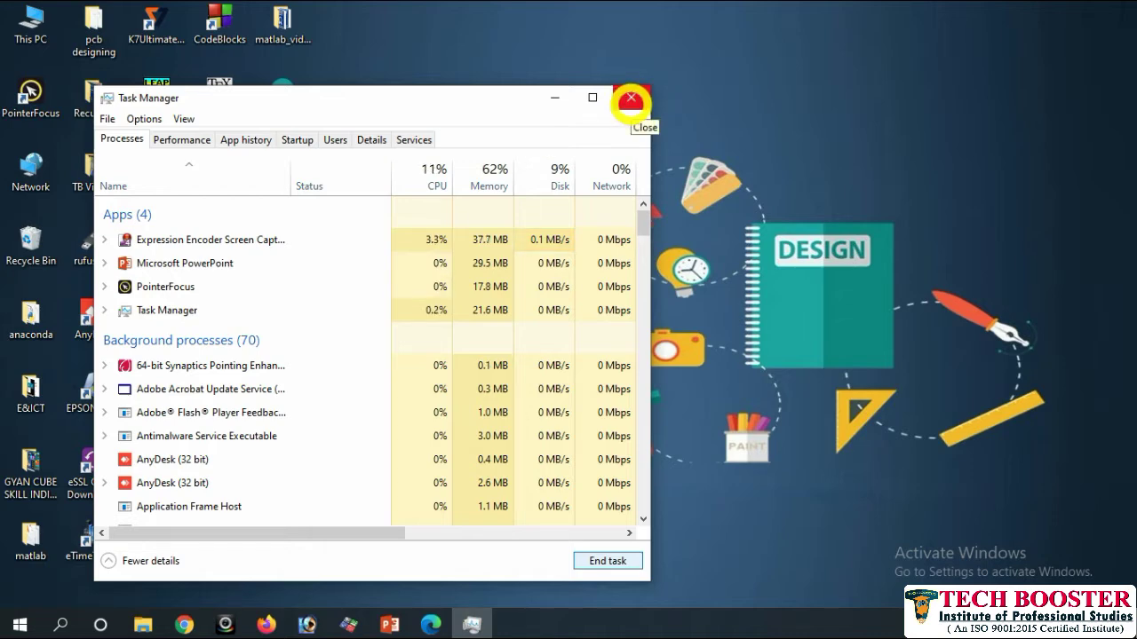
{"action": "left_click", "coordinate": [630, 100]}
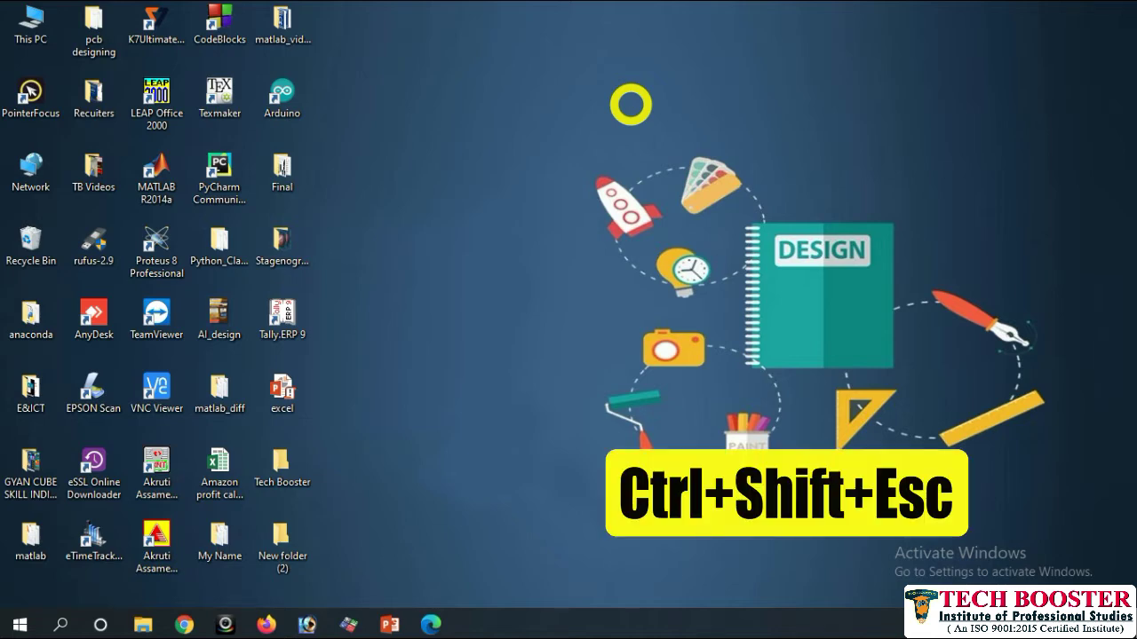
Bring up Task Manager again and close it
{"action": "key", "text": "ctrl+shift+Escape"}
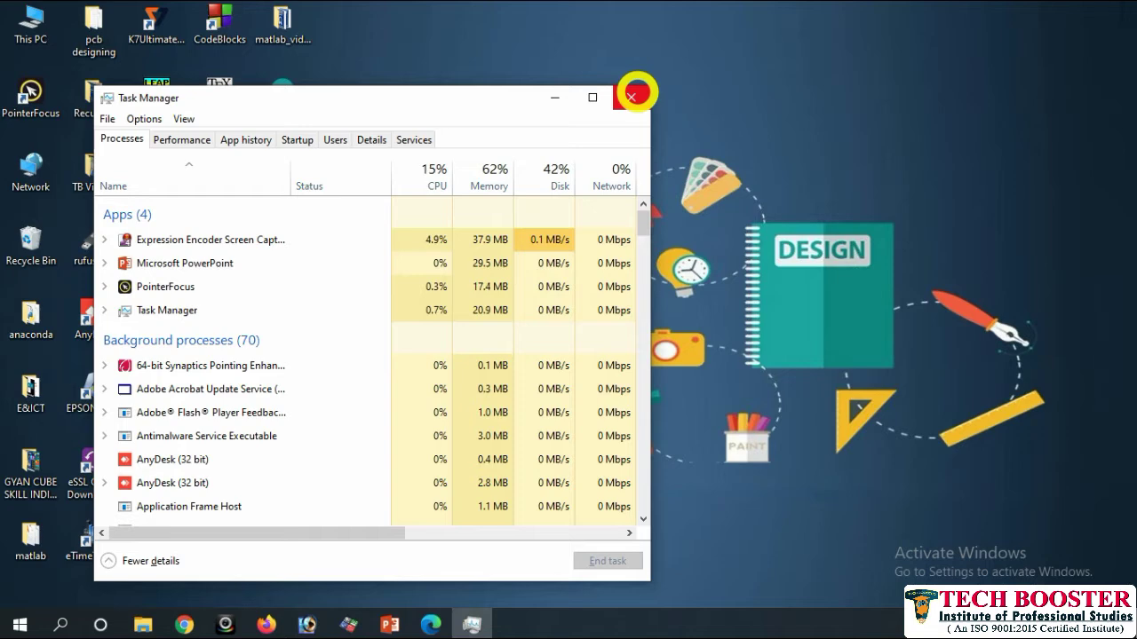
{"action": "left_click", "coordinate": [632, 96]}
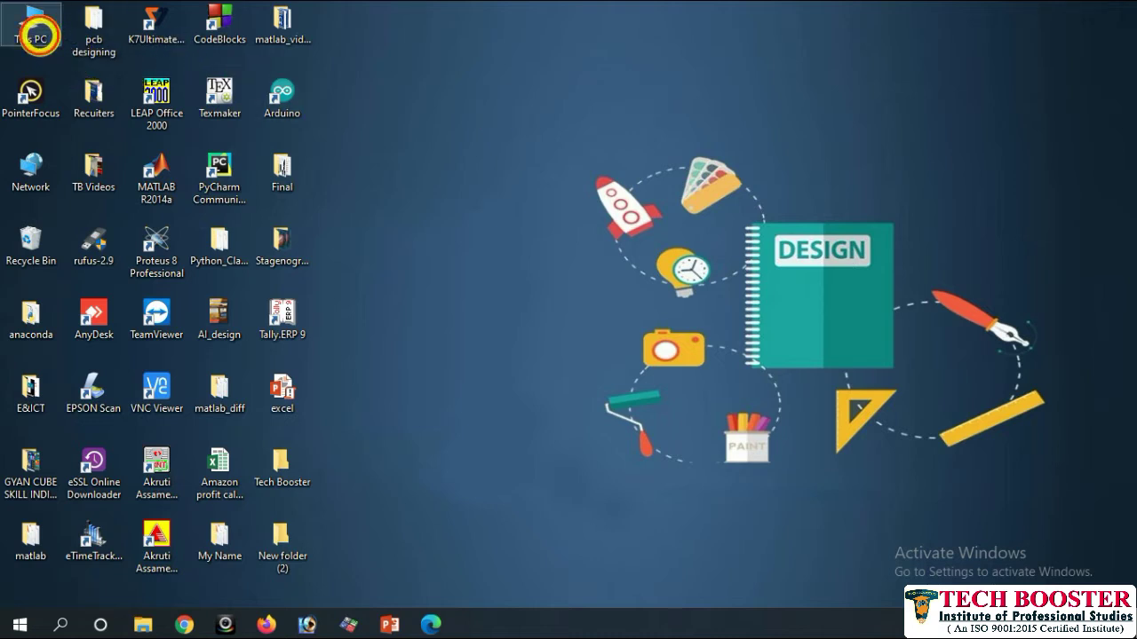
Open Local Disk (F:) from This PC and make Client Folders hidden, applying the change to its subfolders and files
{"action": "double_click", "coordinate": [36, 36]}
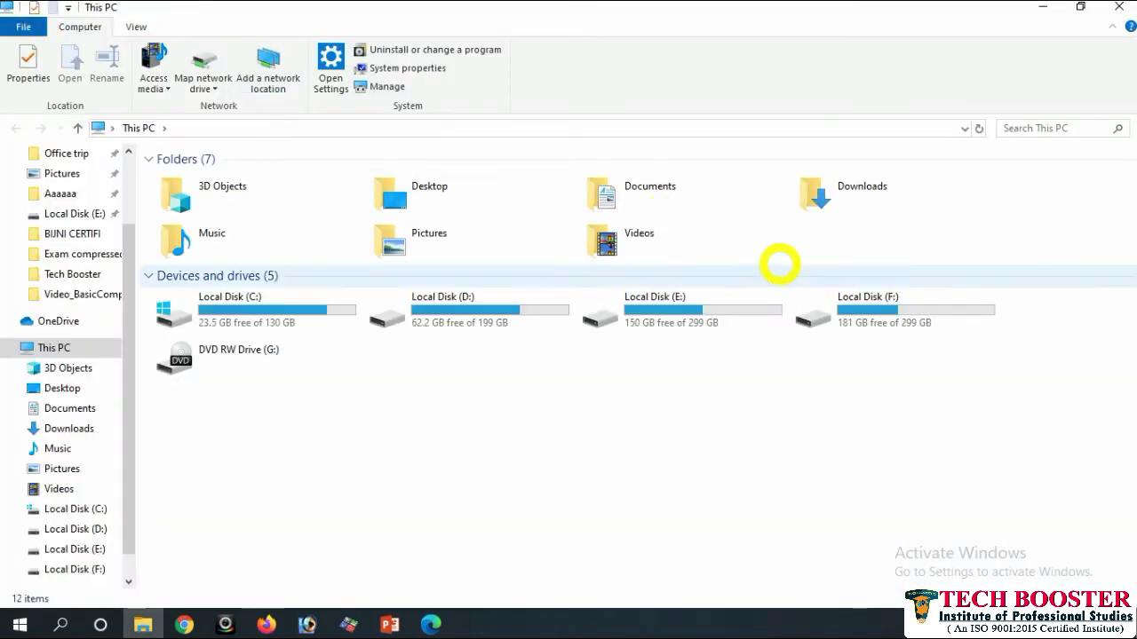
{"action": "double_click", "coordinate": [845, 307]}
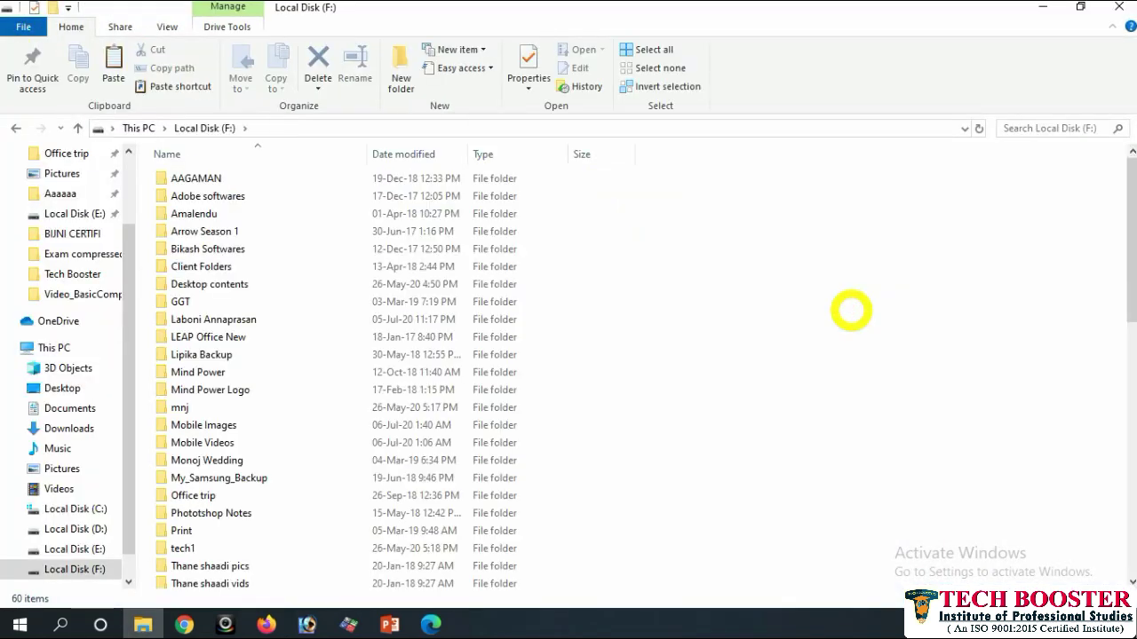
{"action": "left_click", "coordinate": [308, 263]}
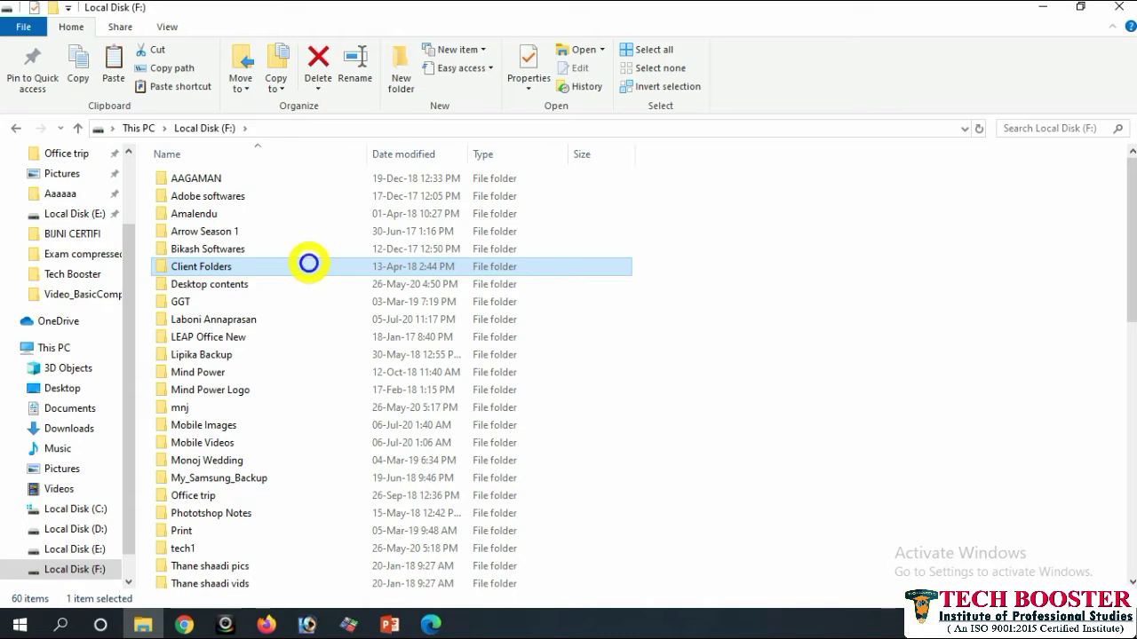
{"action": "right_click", "coordinate": [308, 263]}
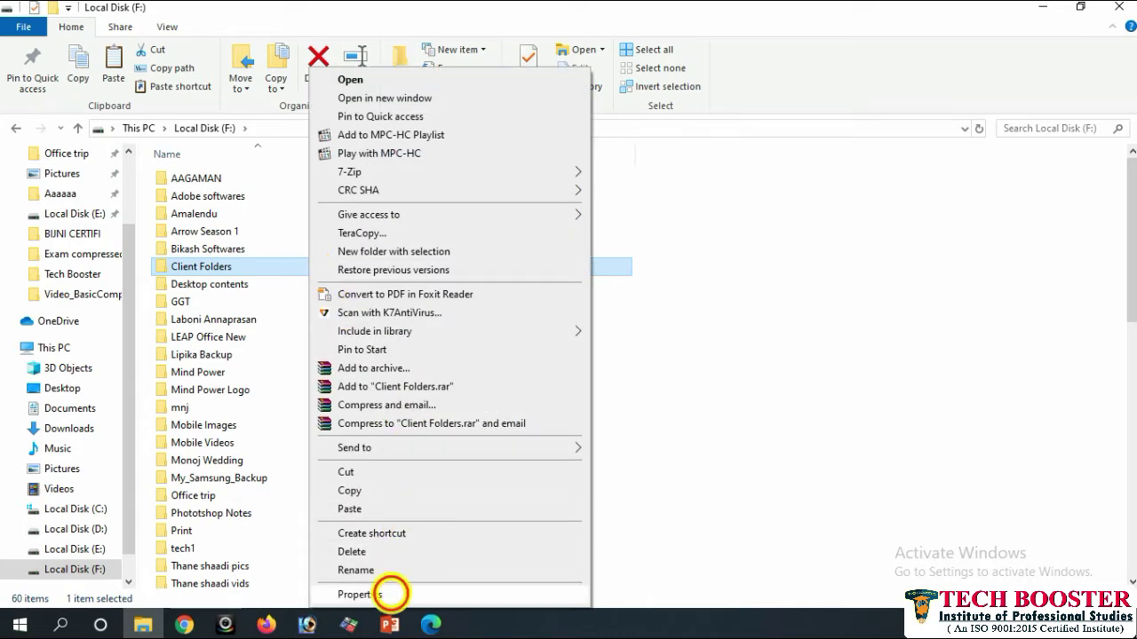
{"action": "left_click", "coordinate": [390, 594]}
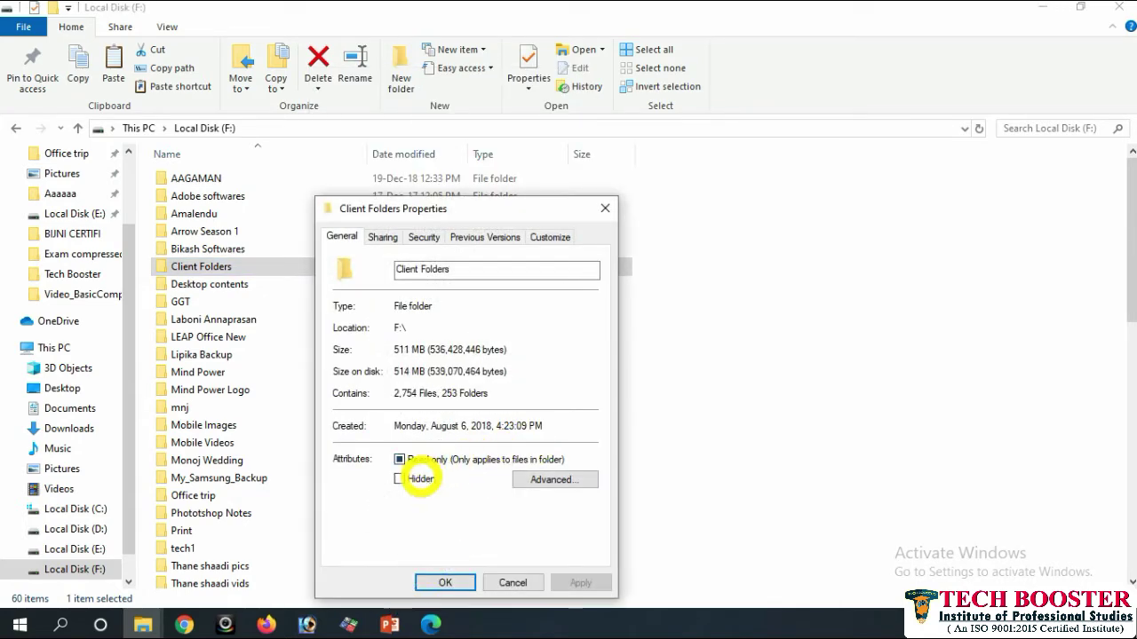
{"action": "left_click", "coordinate": [414, 480]}
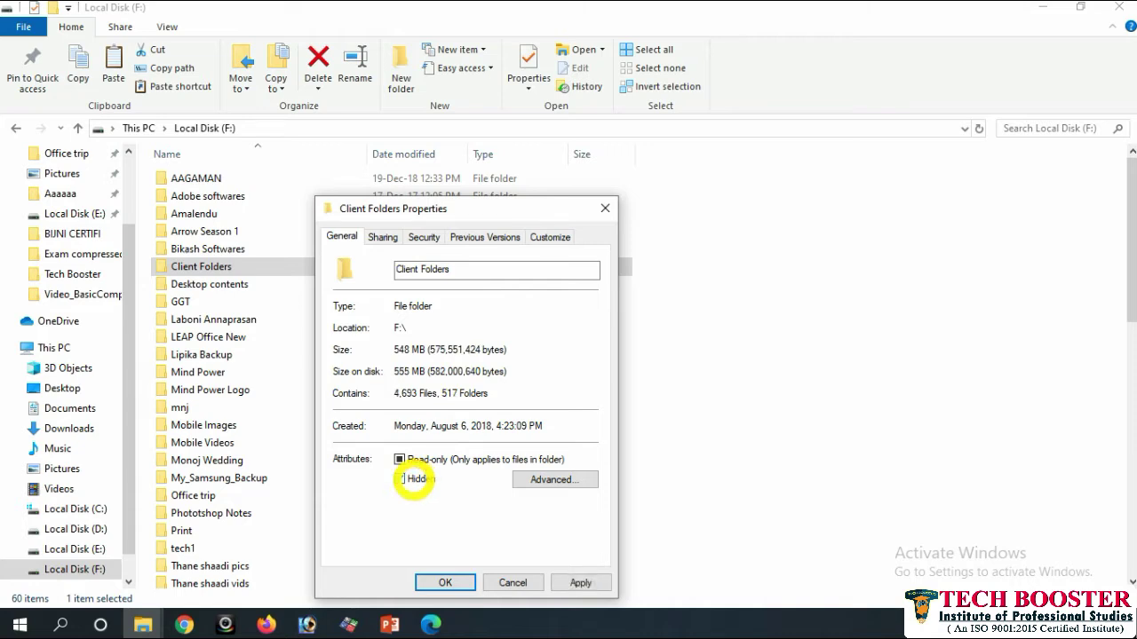
{"action": "left_click", "coordinate": [583, 582]}
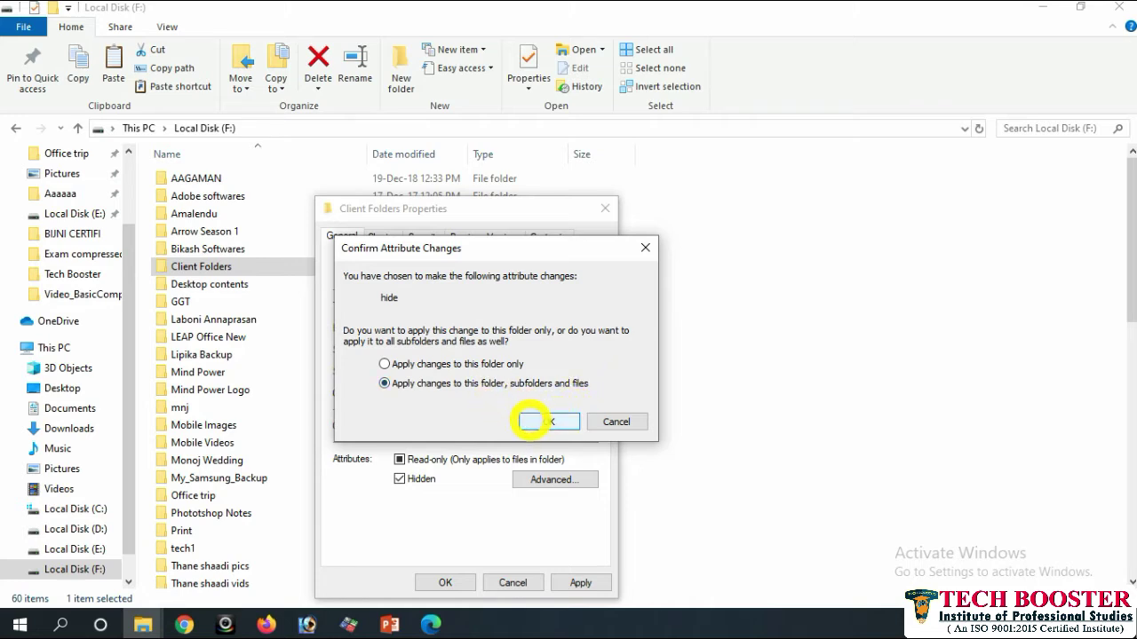
{"action": "left_click", "coordinate": [535, 421]}
{"action": "left_click", "coordinate": [446, 581]}
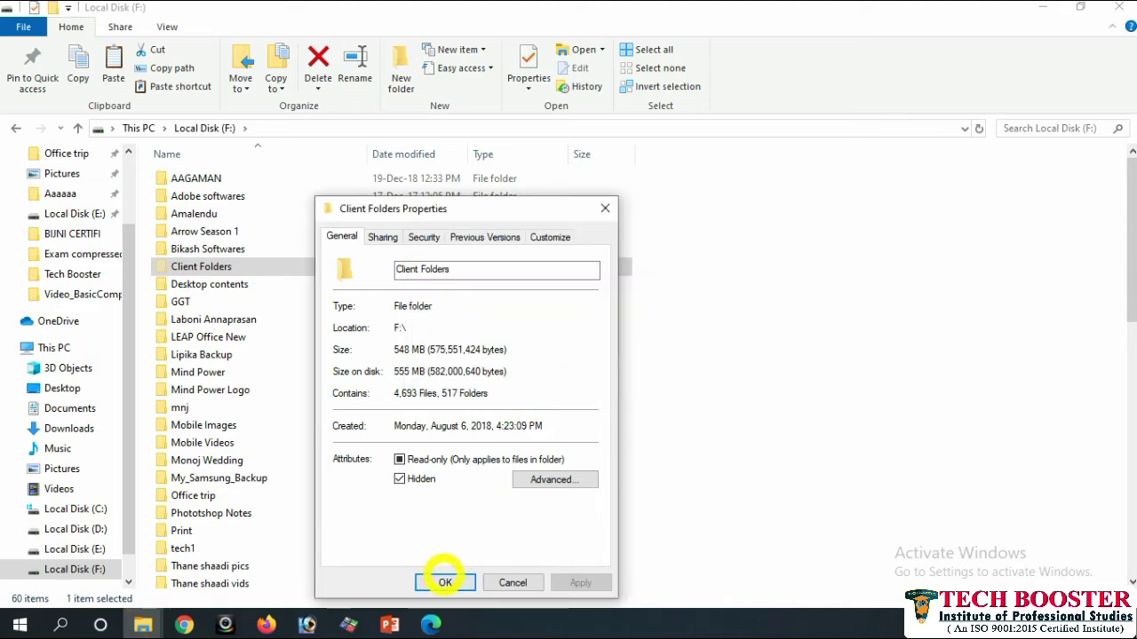
{"action": "left_click", "coordinate": [443, 582]}
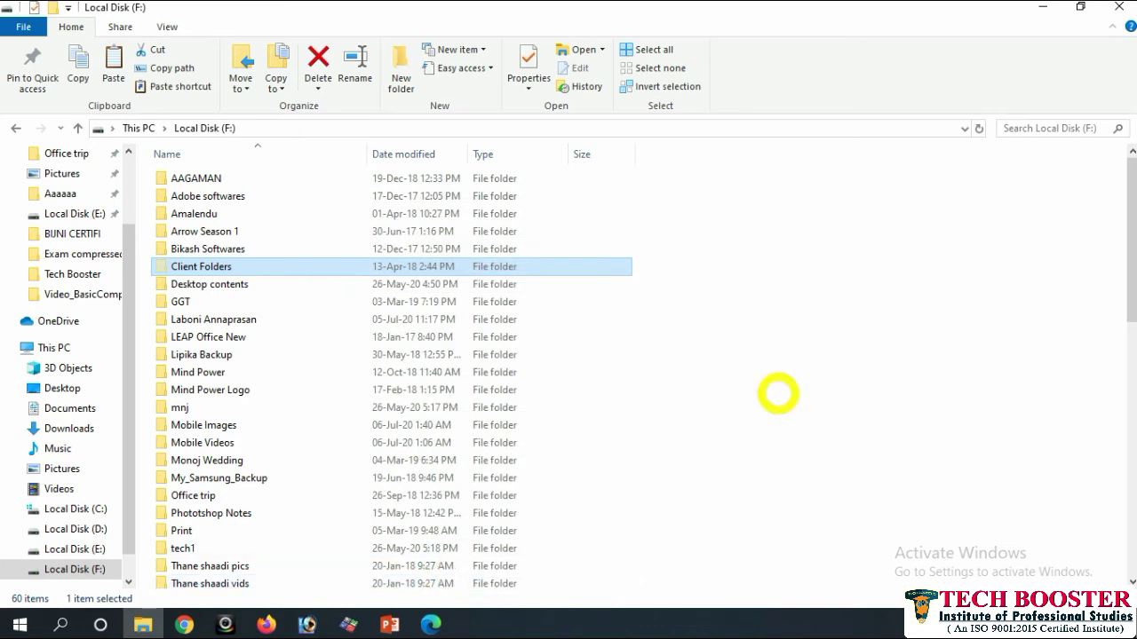
{"action": "left_click", "coordinate": [829, 368]}
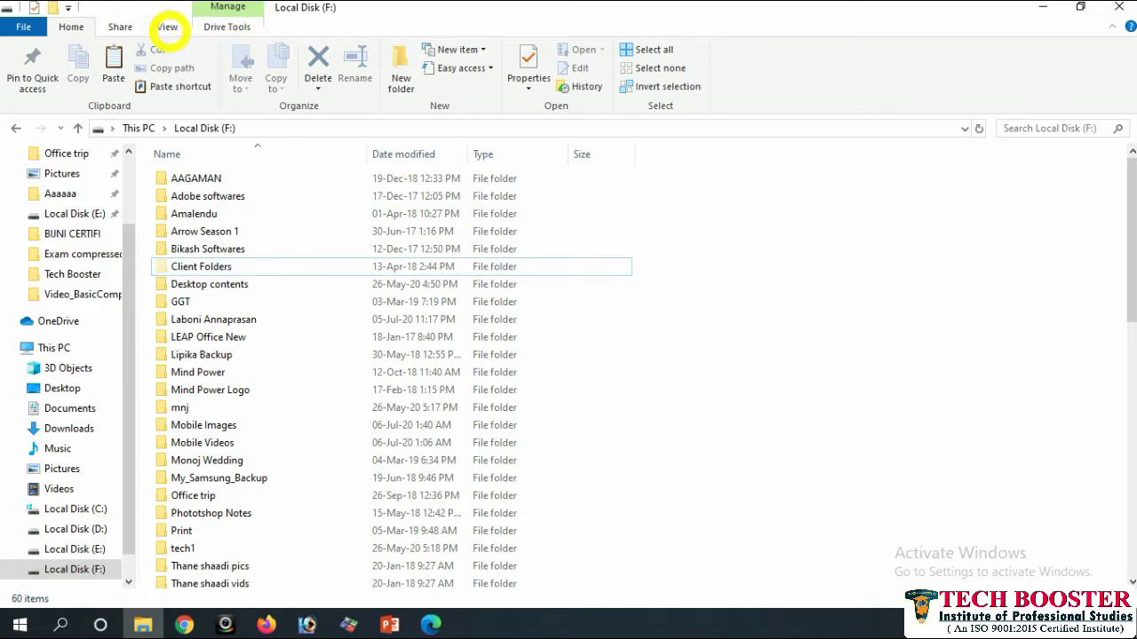
Set the folder view options to "Don't show hidden files, folders, or drives" and apply the change
{"action": "left_click", "coordinate": [168, 27]}
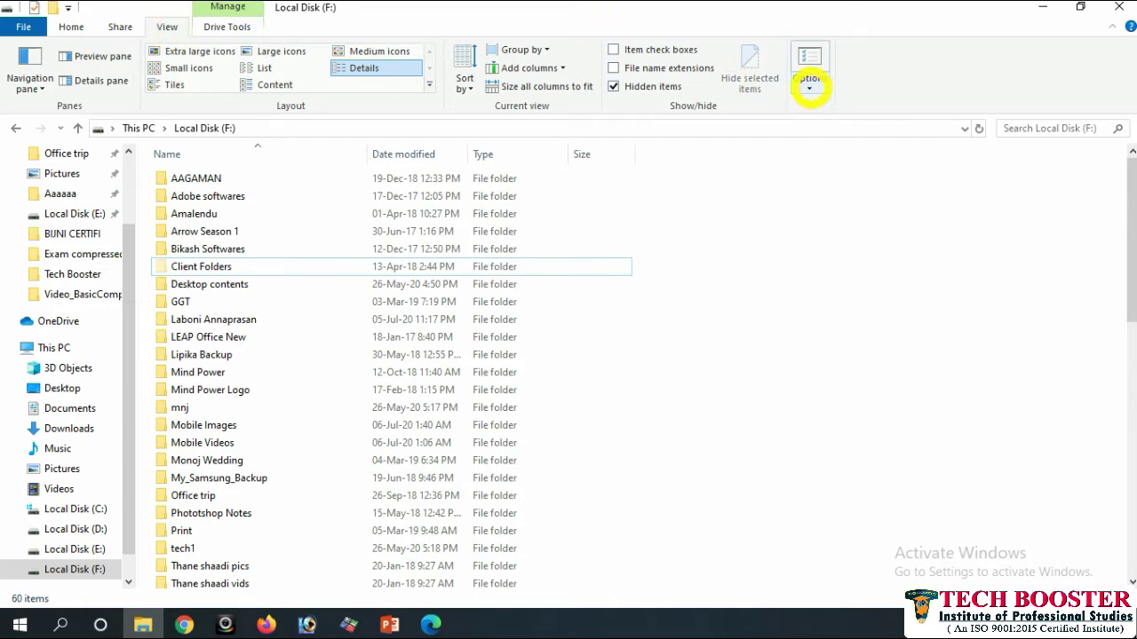
{"action": "left_click", "coordinate": [810, 84]}
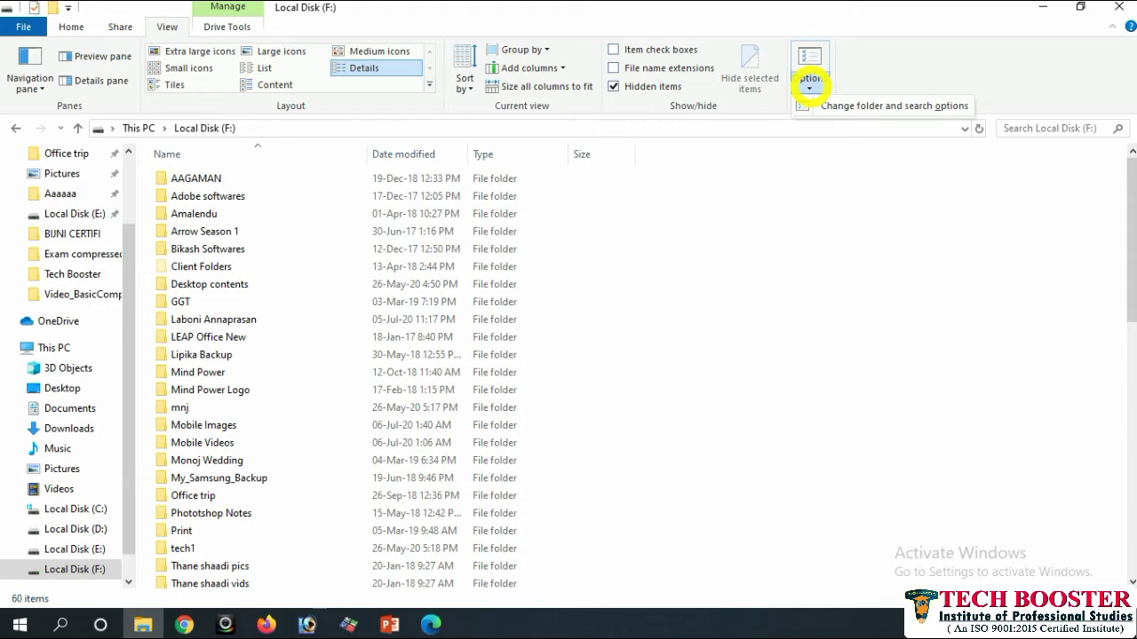
{"action": "left_click", "coordinate": [807, 55]}
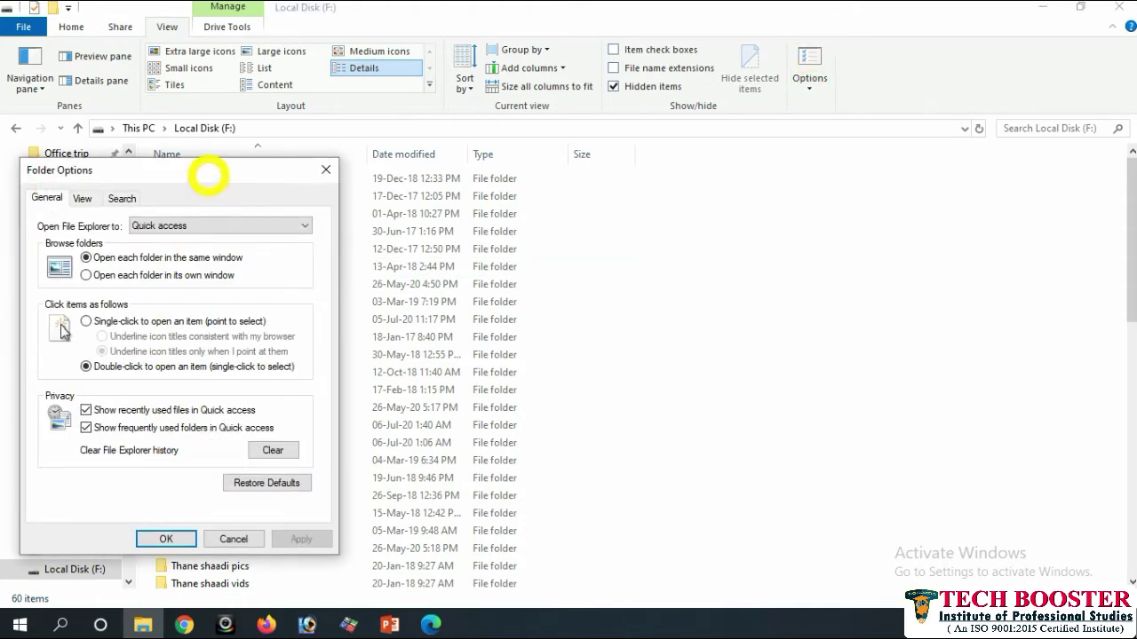
{"action": "left_click_drag", "start_coordinate": [210, 173], "coordinate": [839, 107]}
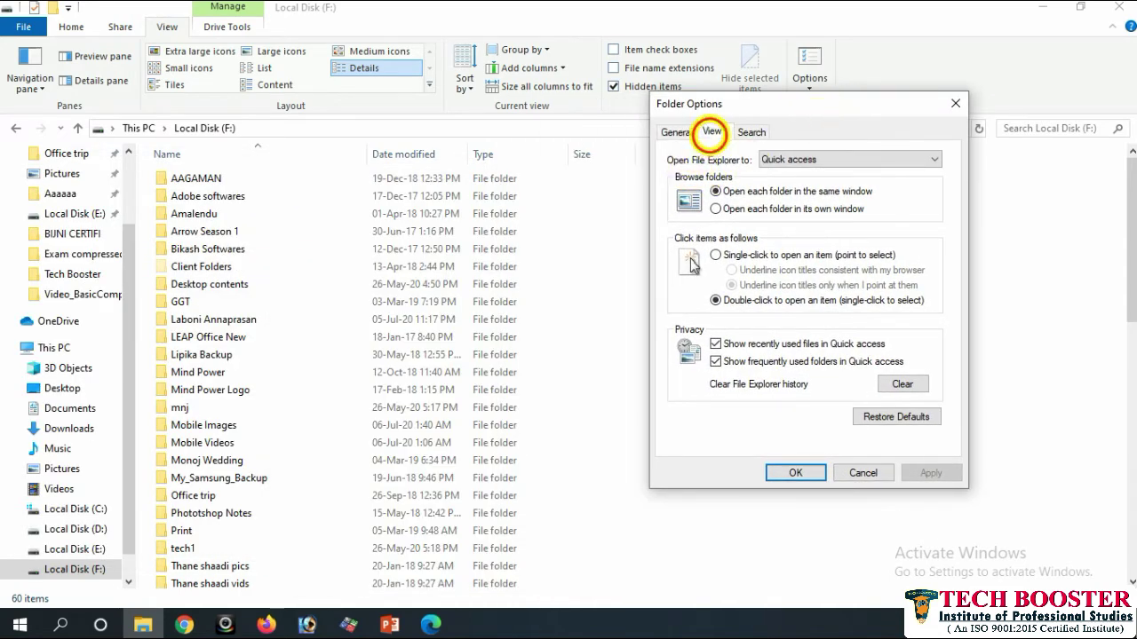
{"action": "left_click", "coordinate": [712, 133]}
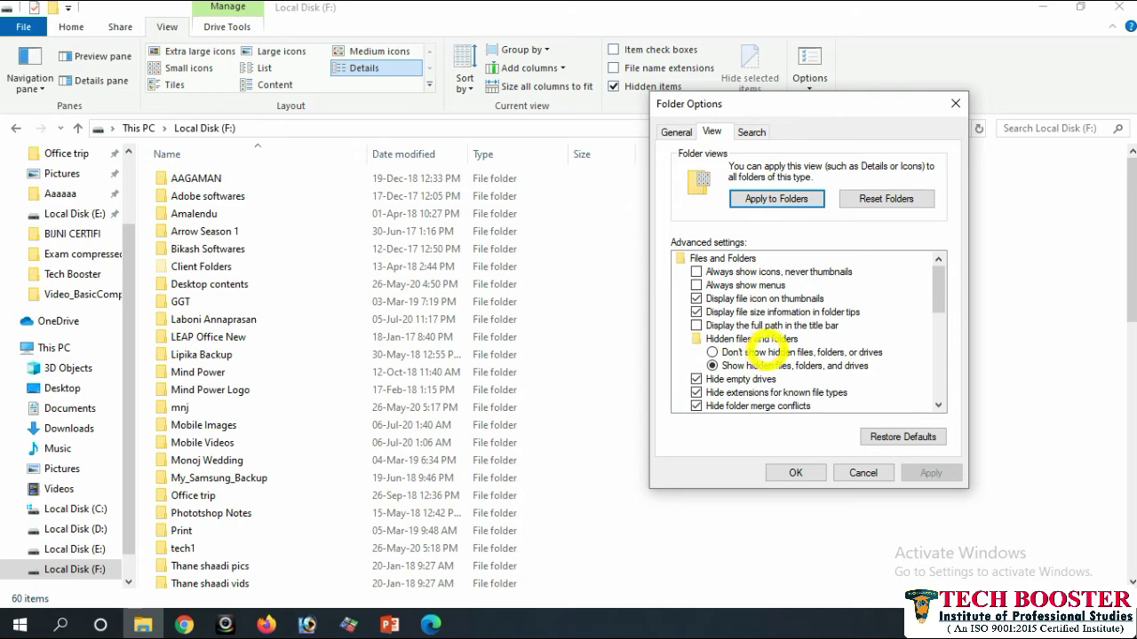
{"action": "left_click", "coordinate": [762, 352]}
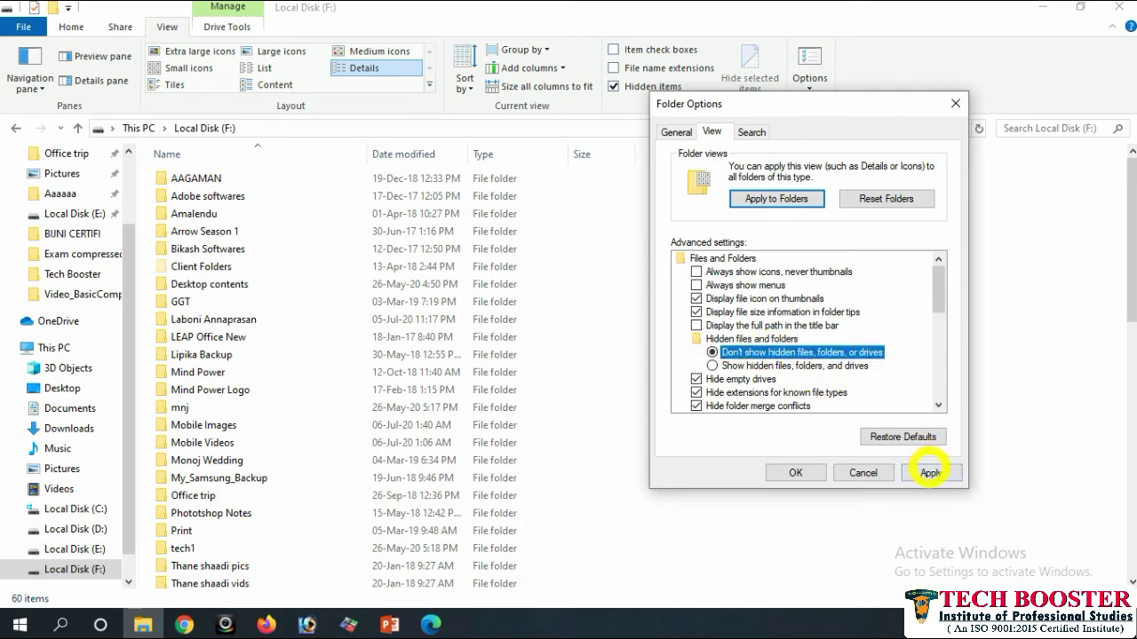
{"action": "left_click", "coordinate": [928, 474]}
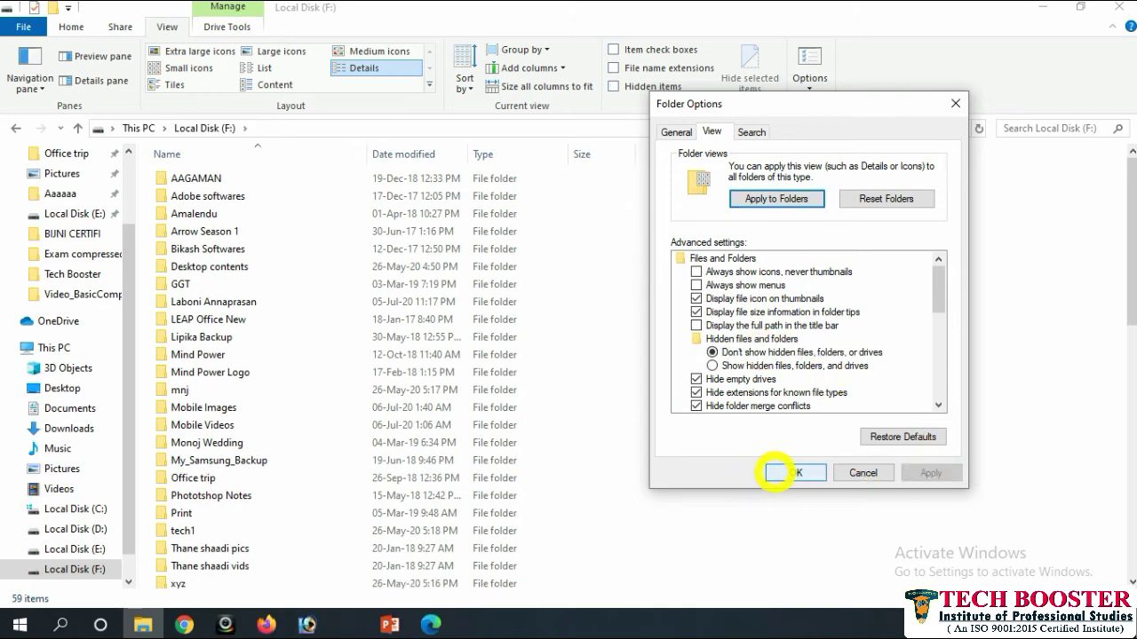
{"action": "left_click", "coordinate": [775, 472]}
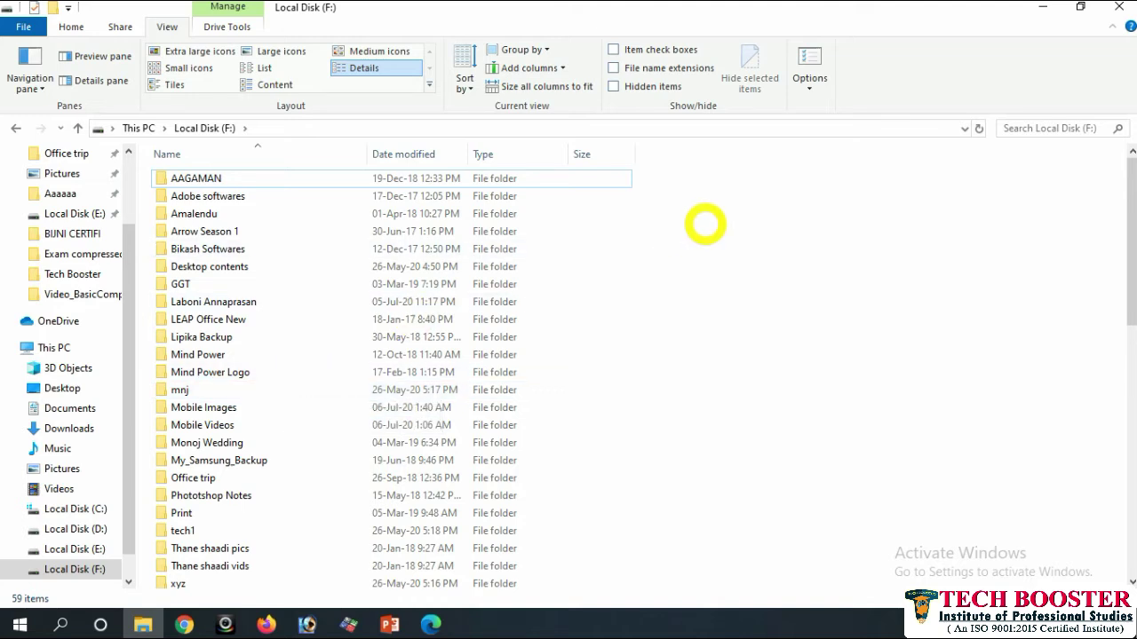
Switch the folder view options to "Show hidden files, folders, and drives" and apply the change
{"action": "left_click", "coordinate": [810, 64]}
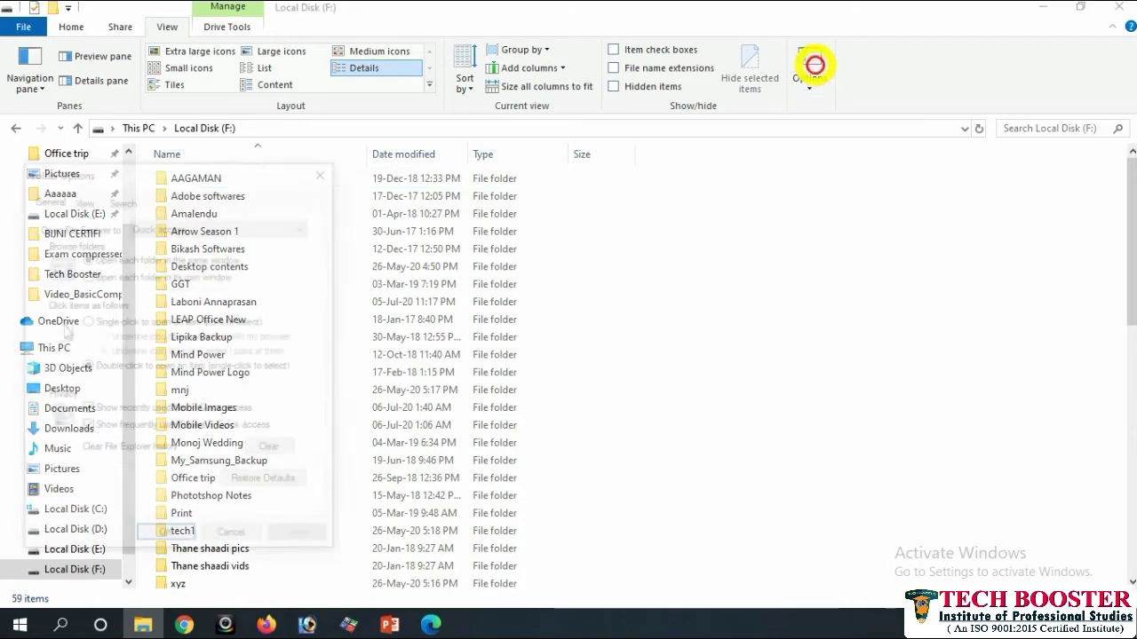
{"action": "left_click", "coordinate": [83, 198]}
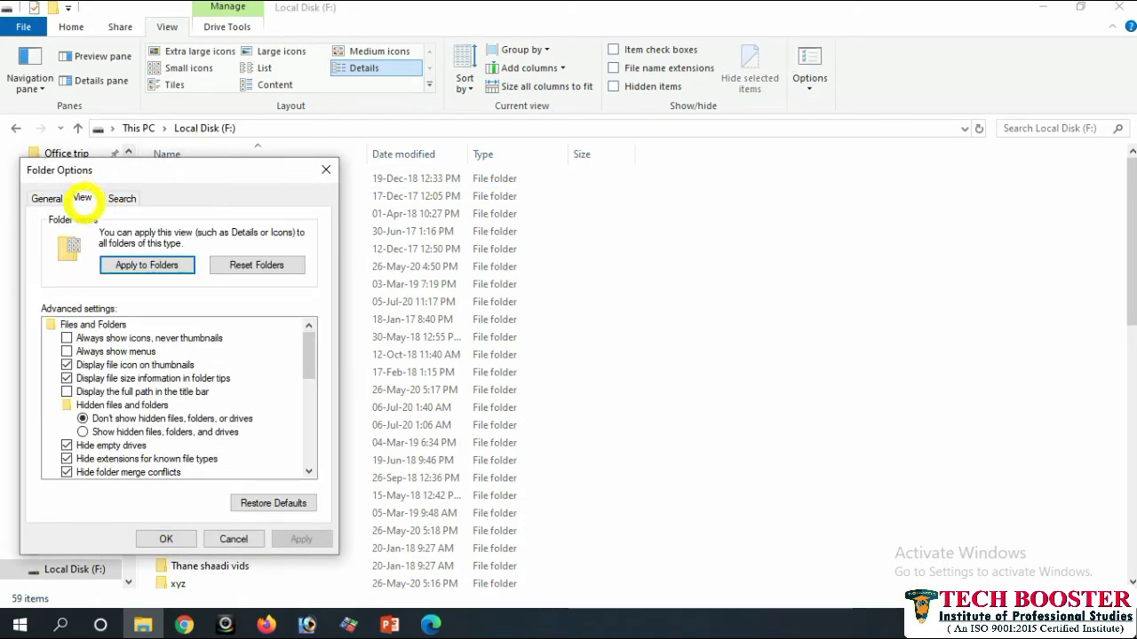
{"action": "left_click", "coordinate": [129, 432]}
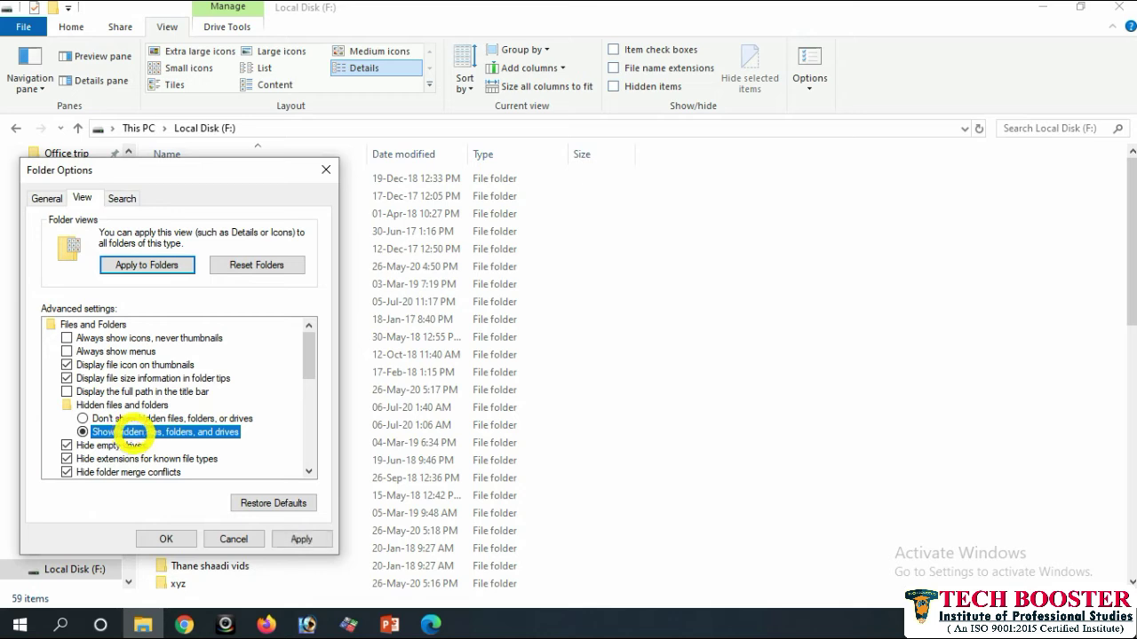
{"action": "left_click", "coordinate": [302, 539]}
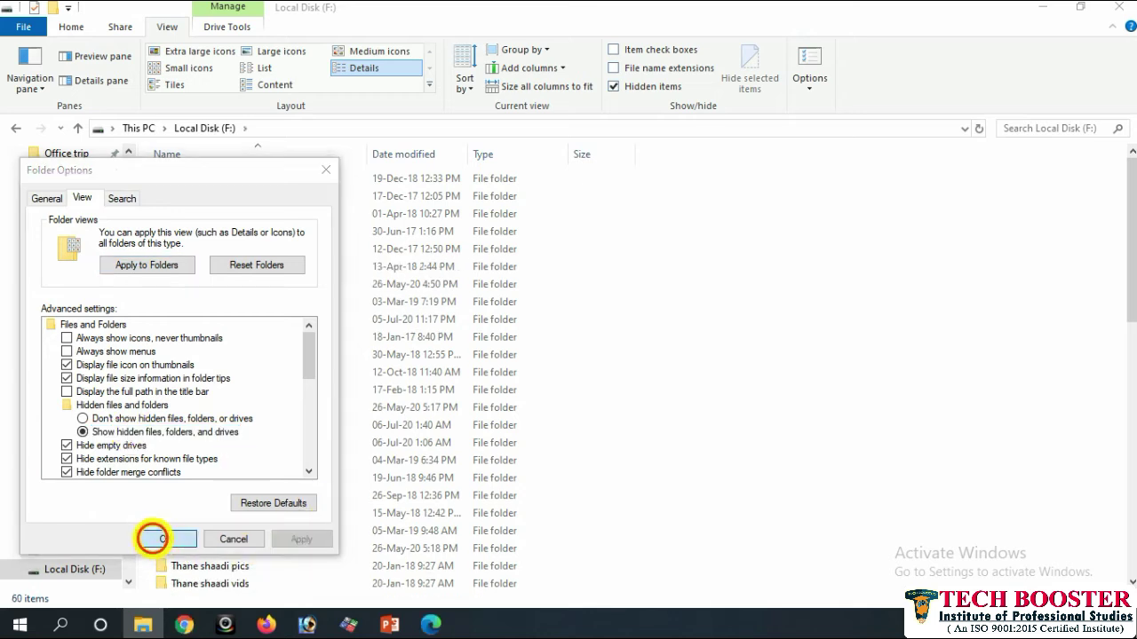
{"action": "left_click", "coordinate": [154, 538]}
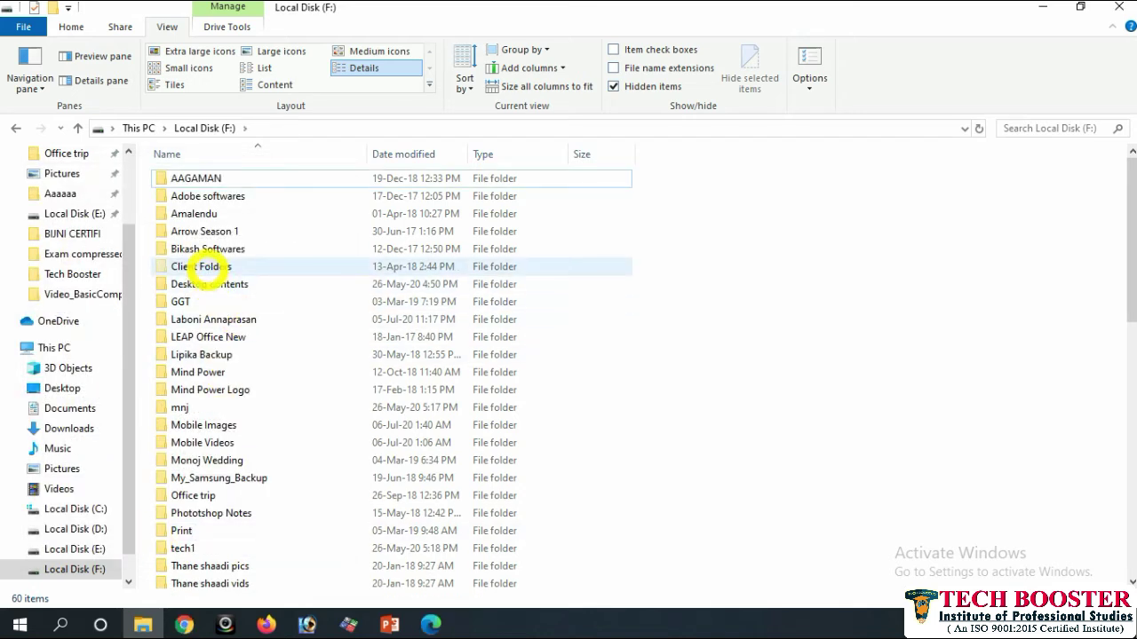
View the contents of Client Folders, then remove its Hidden attribute, including subfolders and files, and close the drive window
{"action": "double_click", "coordinate": [201, 267]}
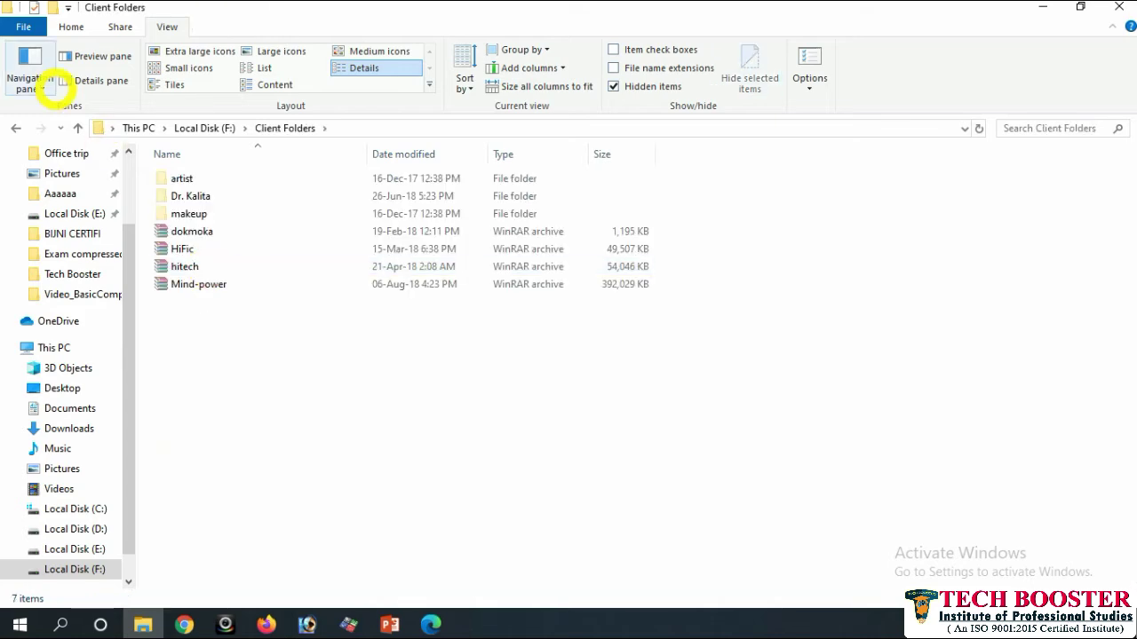
{"action": "left_click", "coordinate": [15, 128]}
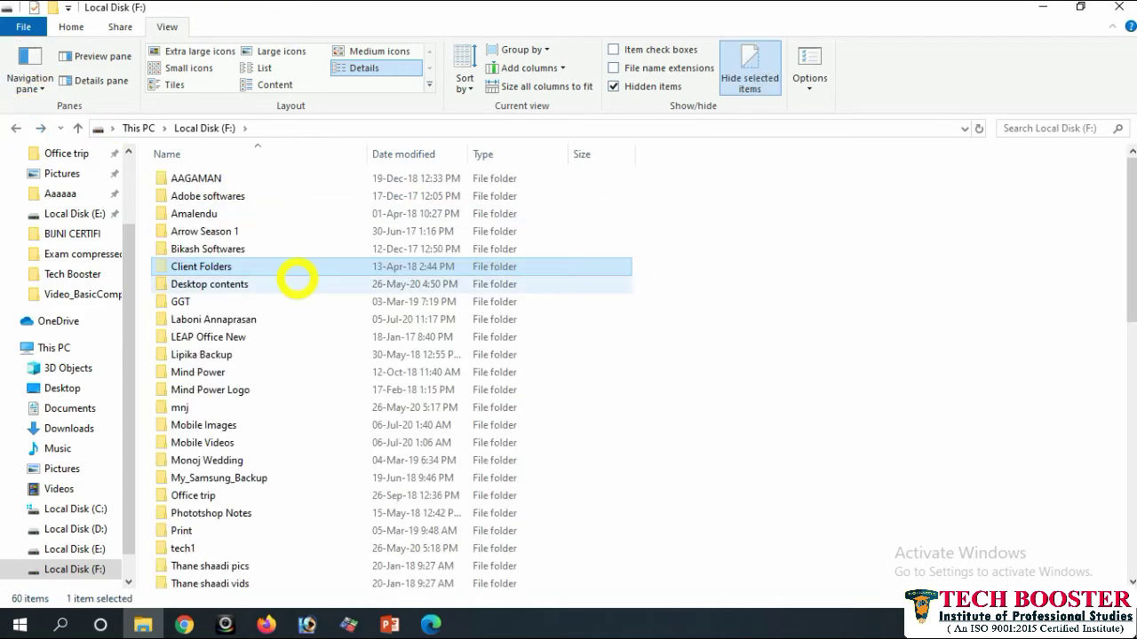
{"action": "right_click", "coordinate": [297, 264]}
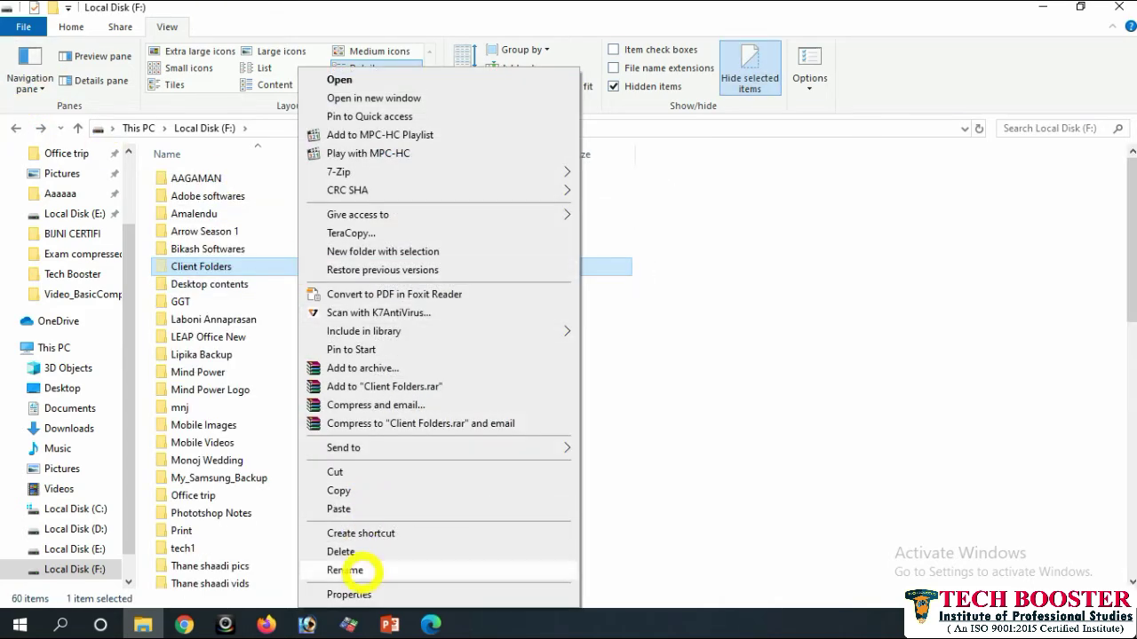
{"action": "left_click", "coordinate": [356, 597]}
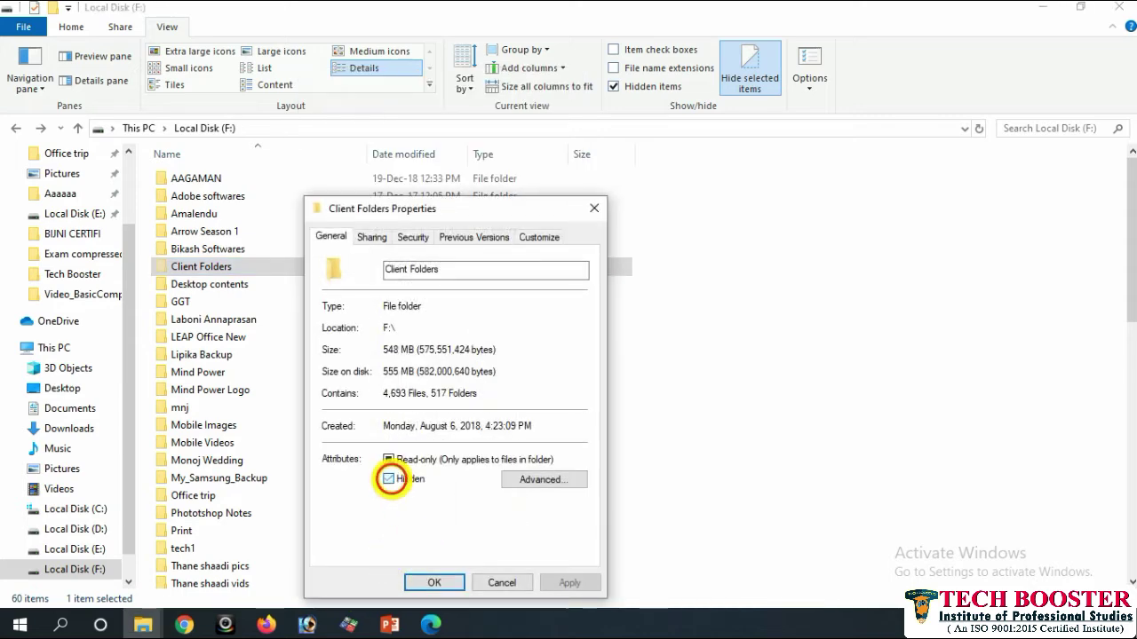
{"action": "left_click", "coordinate": [573, 583]}
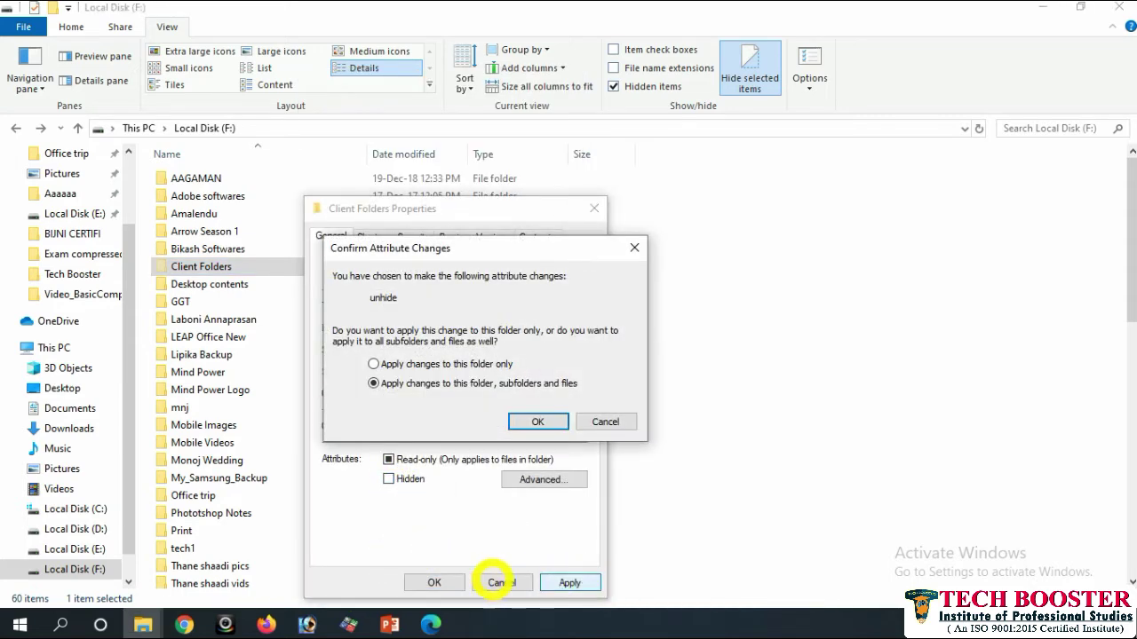
{"action": "left_click", "coordinate": [522, 423]}
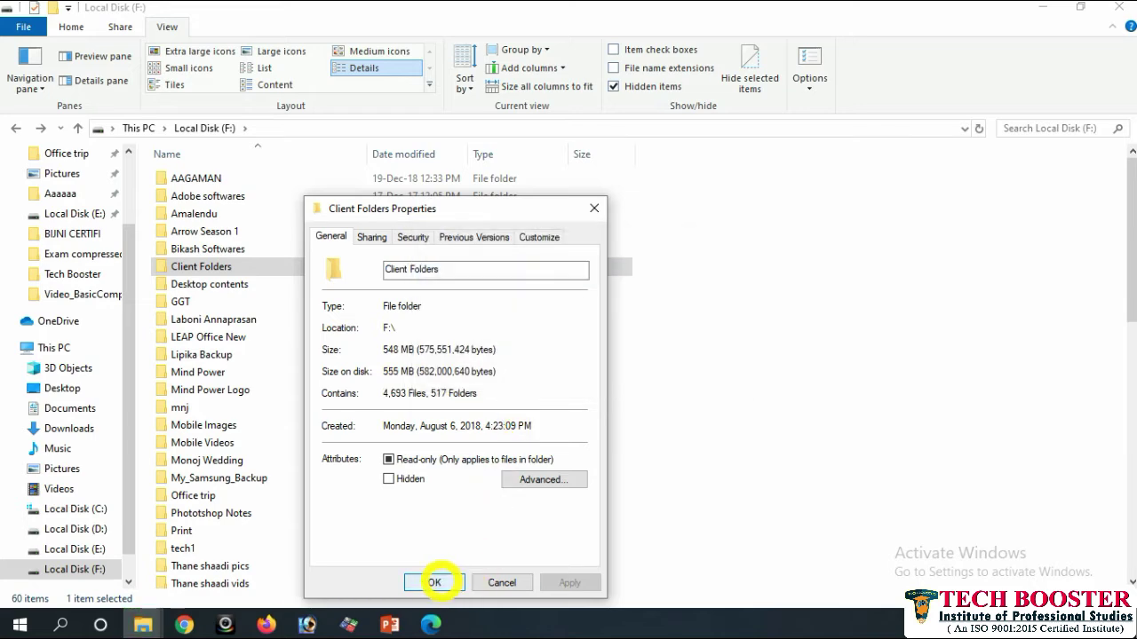
{"action": "left_click", "coordinate": [442, 581]}
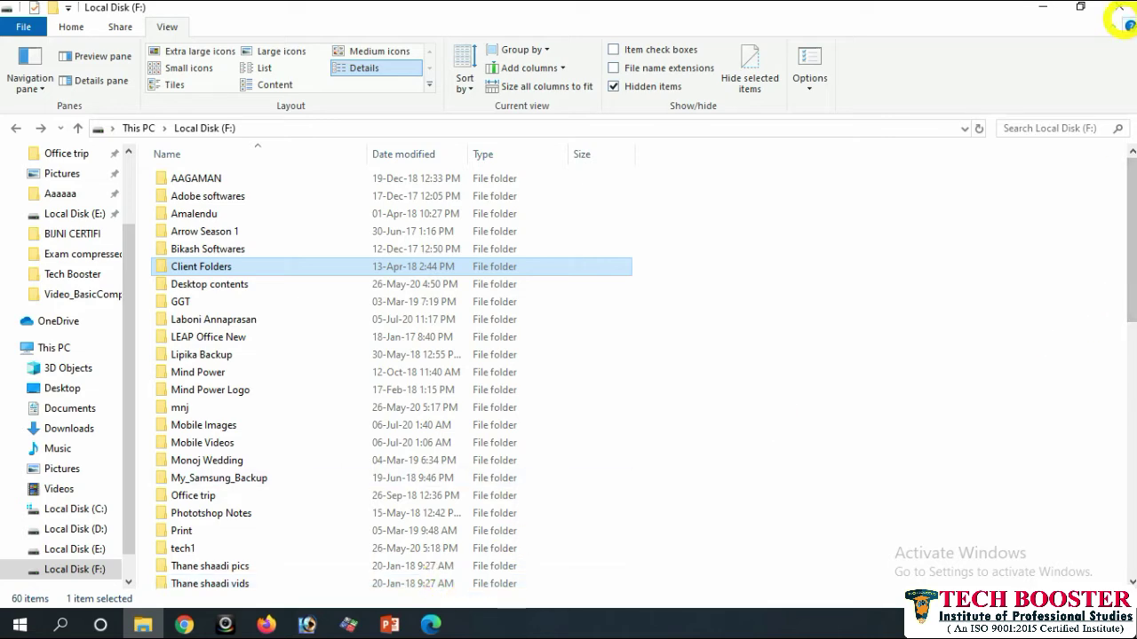
{"action": "left_click", "coordinate": [1118, 7]}
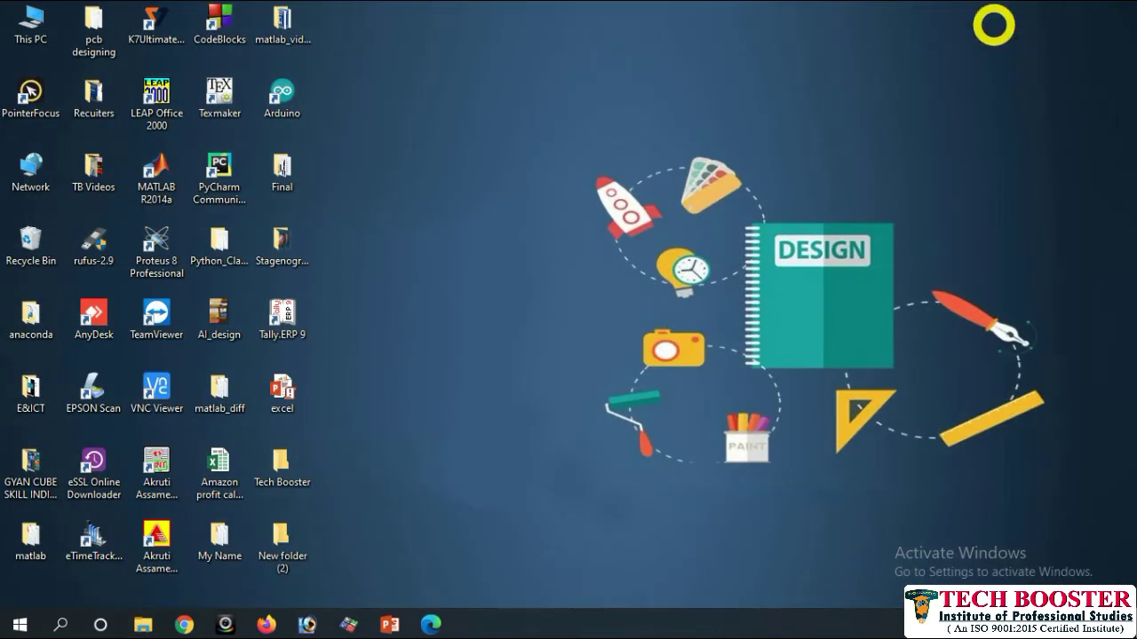
Refresh the desktop and open a File Explorer window showing This PC
{"action": "right_click", "coordinate": [551, 88]}
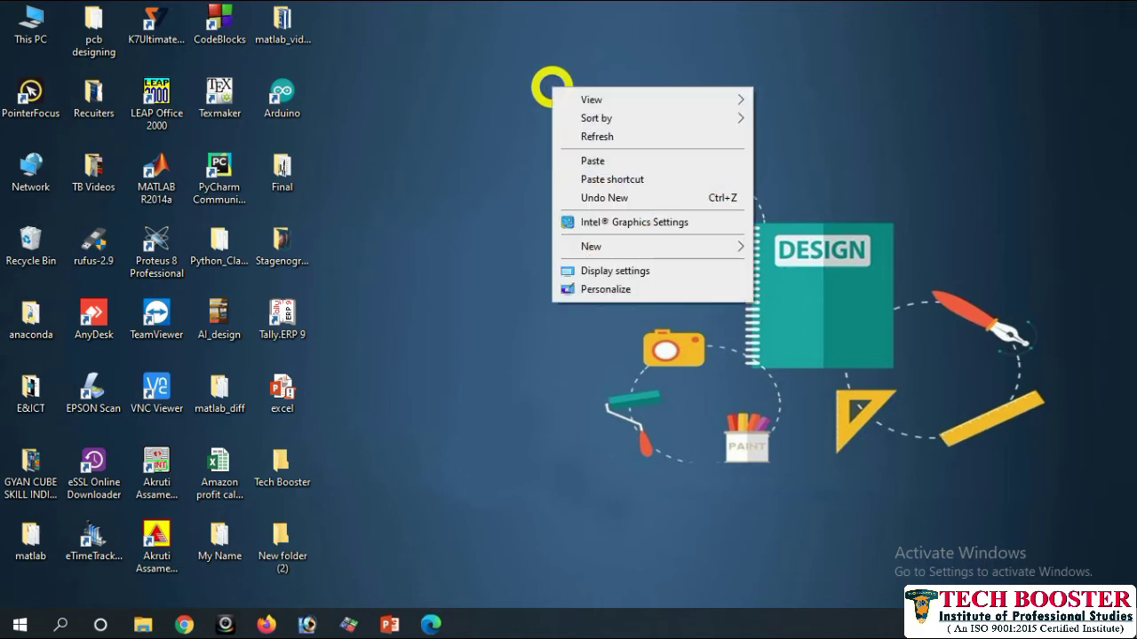
{"action": "left_click", "coordinate": [587, 136]}
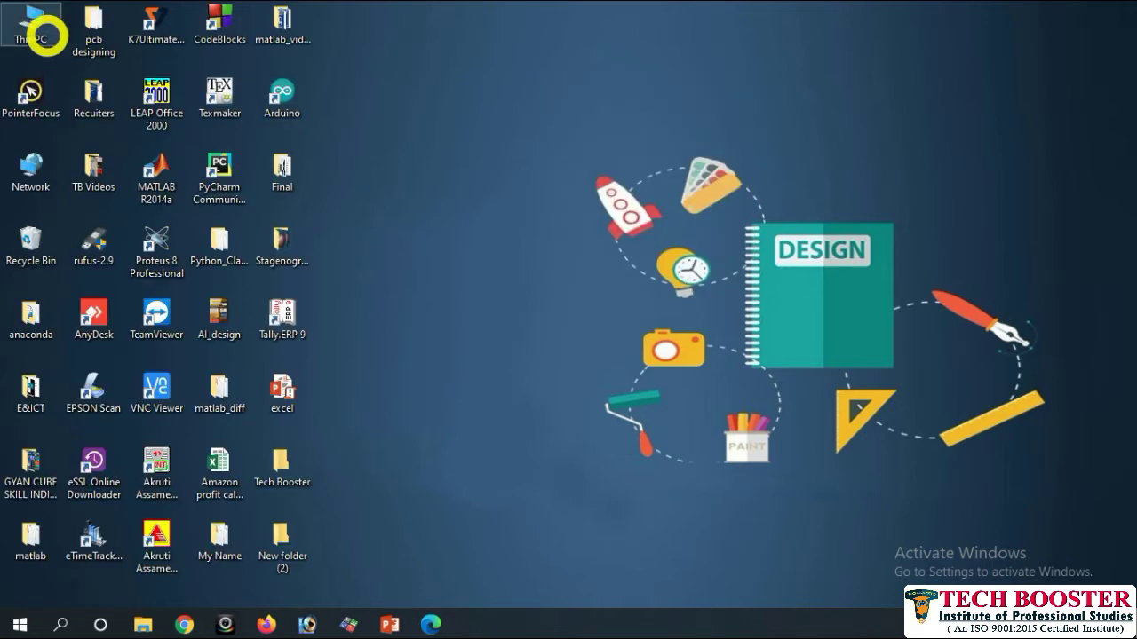
{"action": "left_click", "coordinate": [46, 33]}
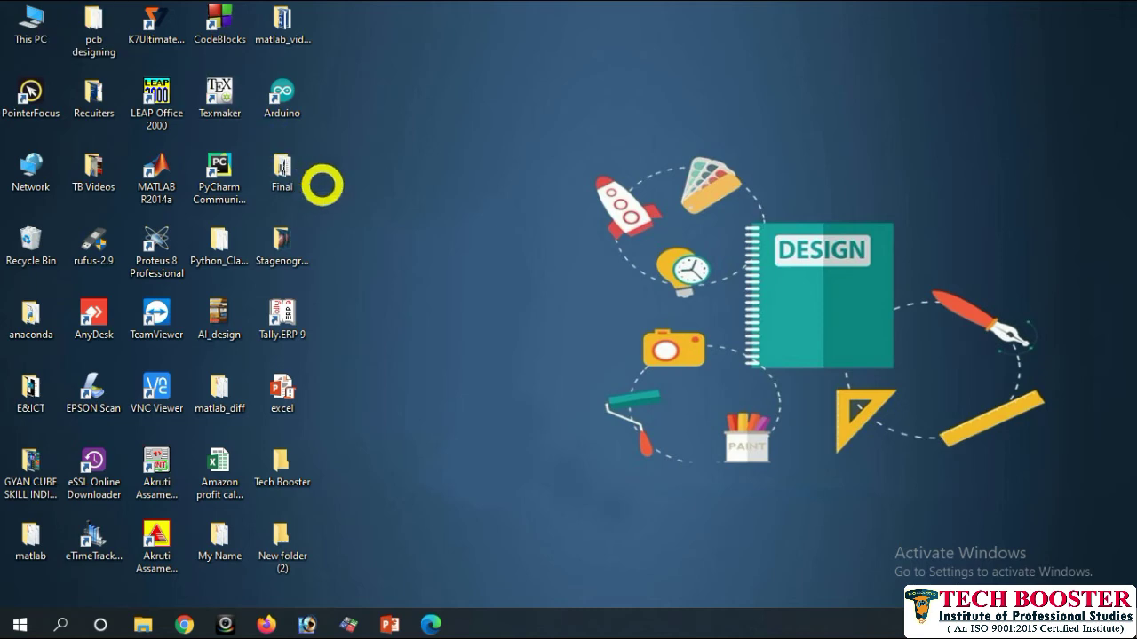
{"action": "key", "text": "super+e"}
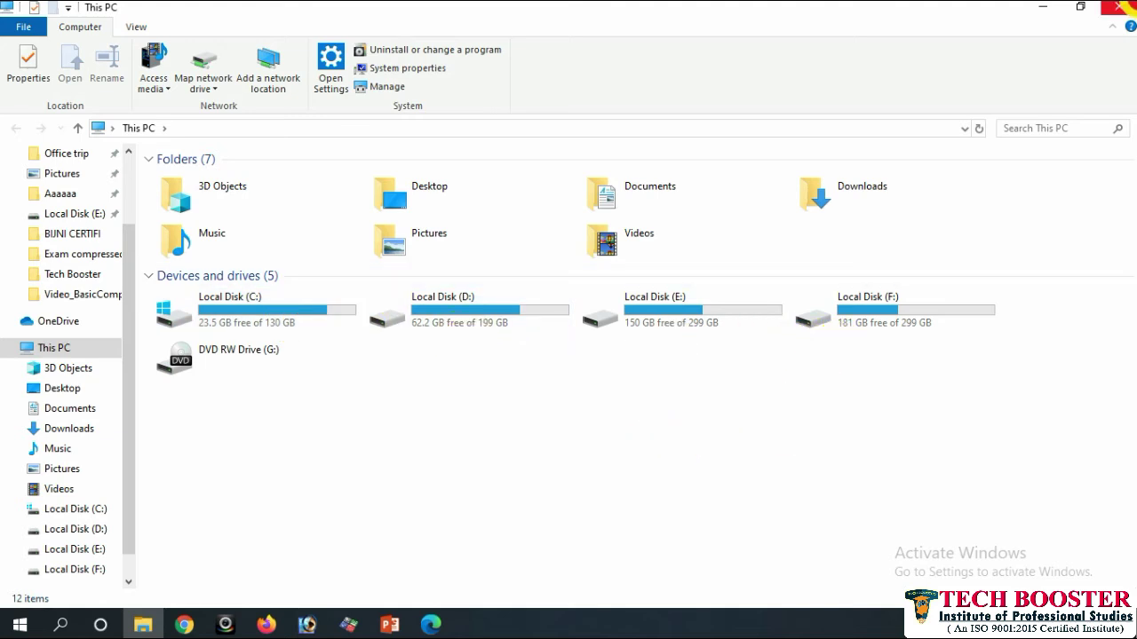
Close the This PC window, run gpedit.msc to start the Local Group Policy Editor, and widen its tree pane
{"action": "left_click", "coordinate": [1122, 6]}
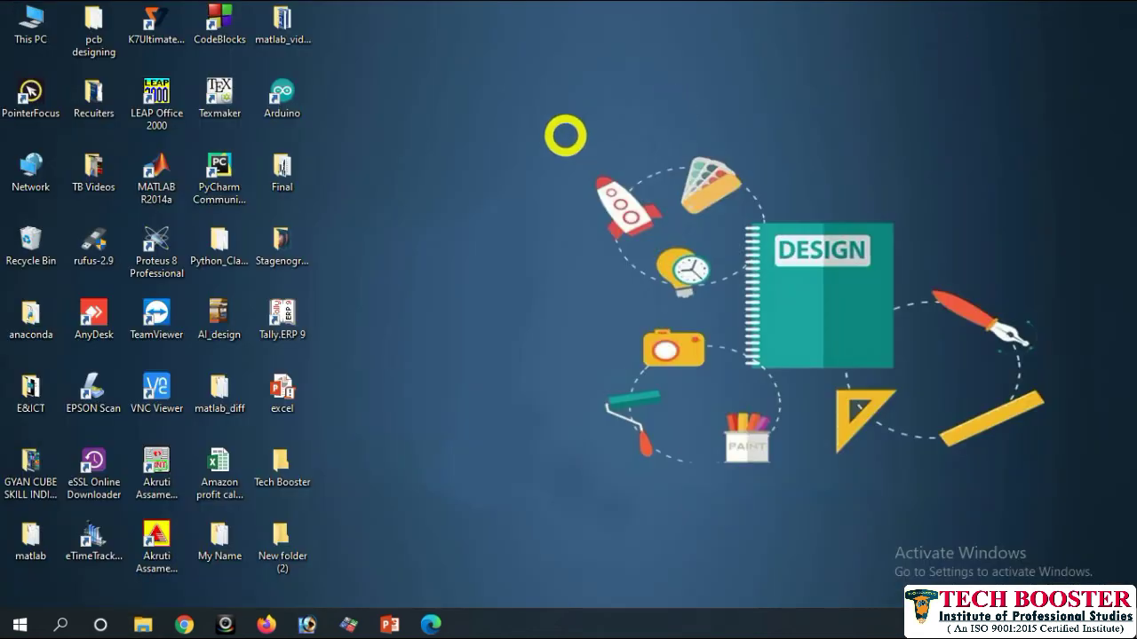
{"action": "key", "text": "super+r"}
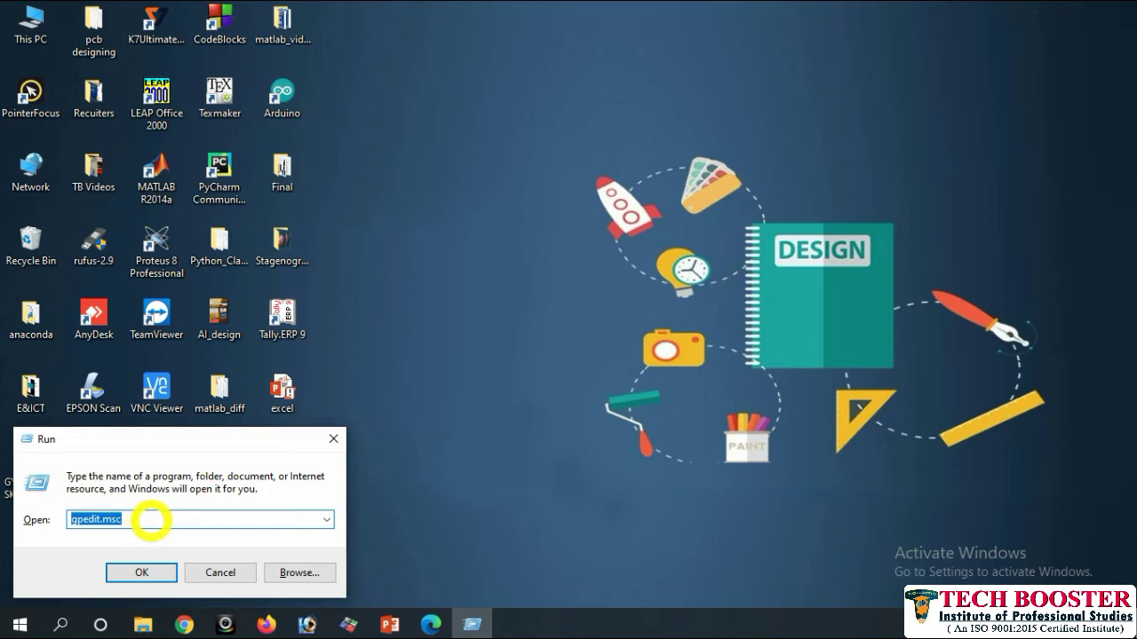
{"action": "left_click", "coordinate": [151, 521]}
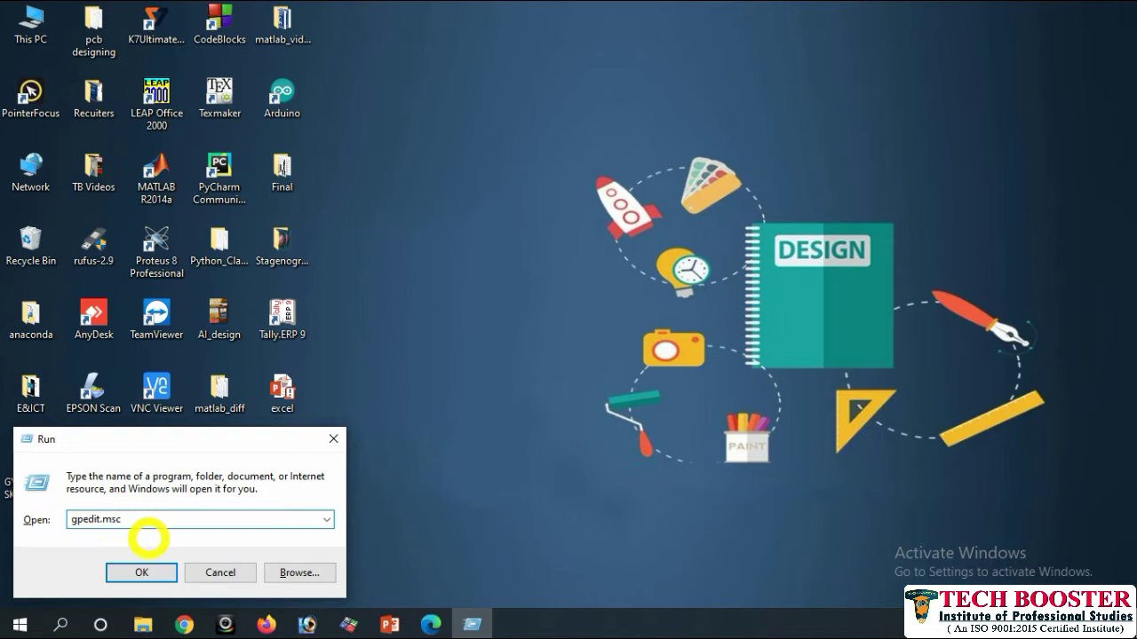
{"action": "left_click", "coordinate": [144, 572]}
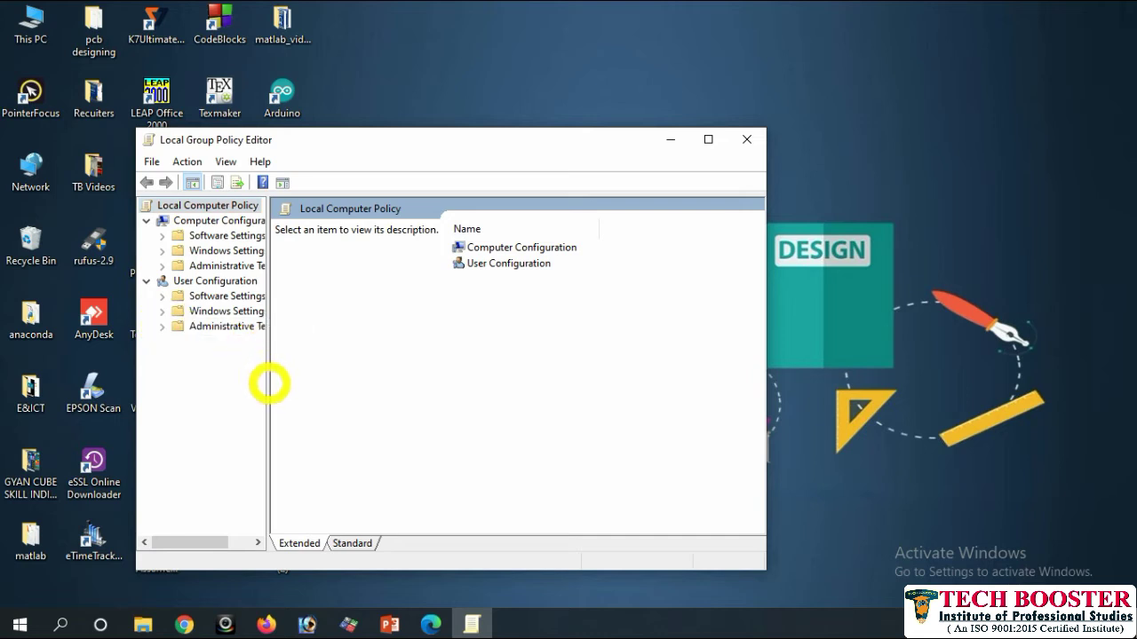
{"action": "left_click_drag", "start_coordinate": [268, 384], "coordinate": [350, 385]}
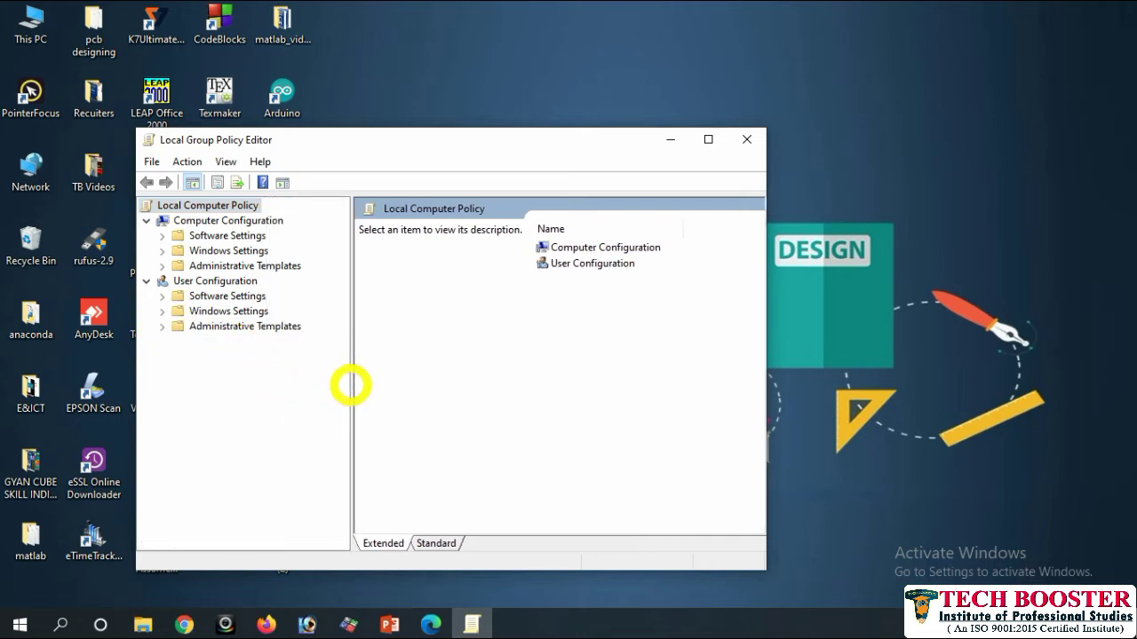
Open the "Hide these specified drives in My Computer" policy from User Configuration > Administrative Templates > Windows Components > File Explorer
{"action": "left_click", "coordinate": [161, 327]}
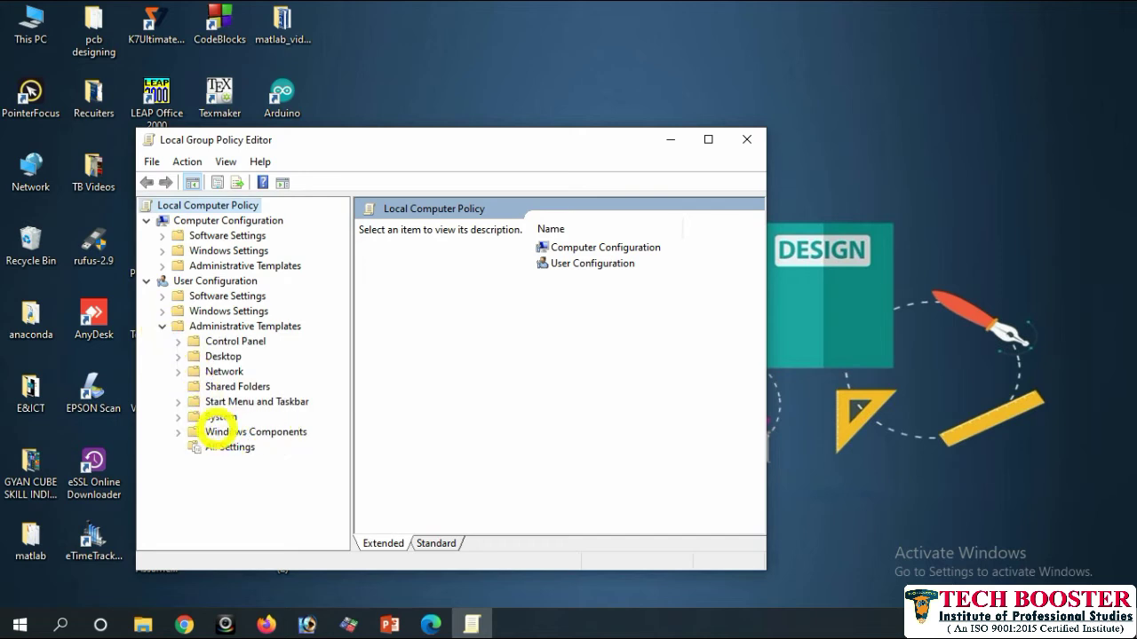
{"action": "left_click", "coordinate": [178, 432]}
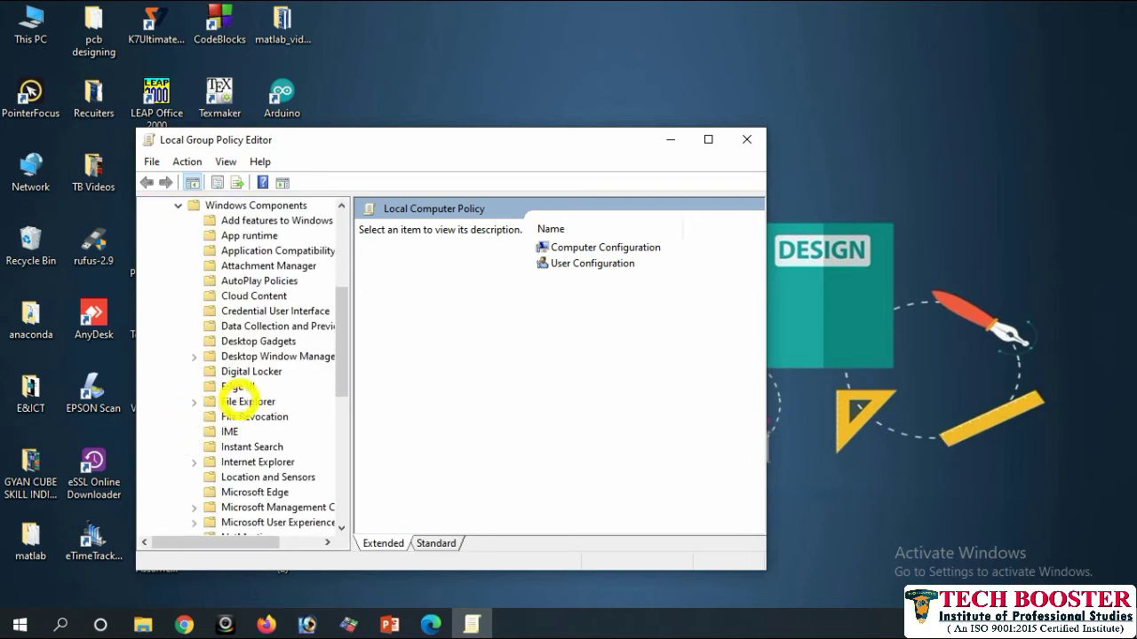
{"action": "left_click", "coordinate": [241, 400]}
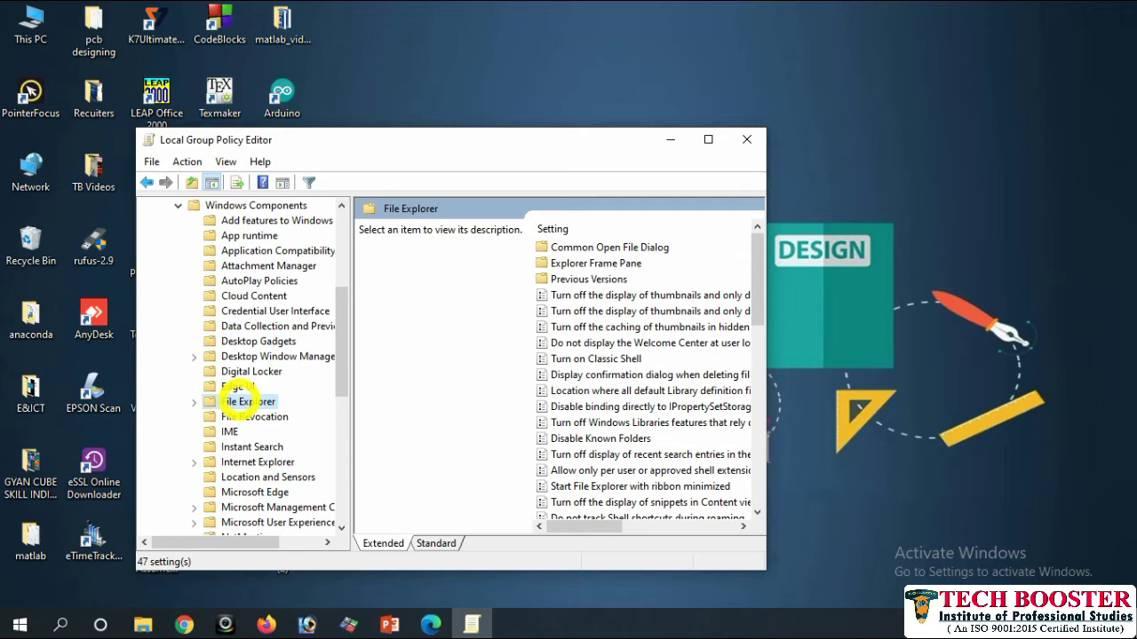
{"action": "left_click_drag", "start_coordinate": [752, 272], "coordinate": [753, 328]}
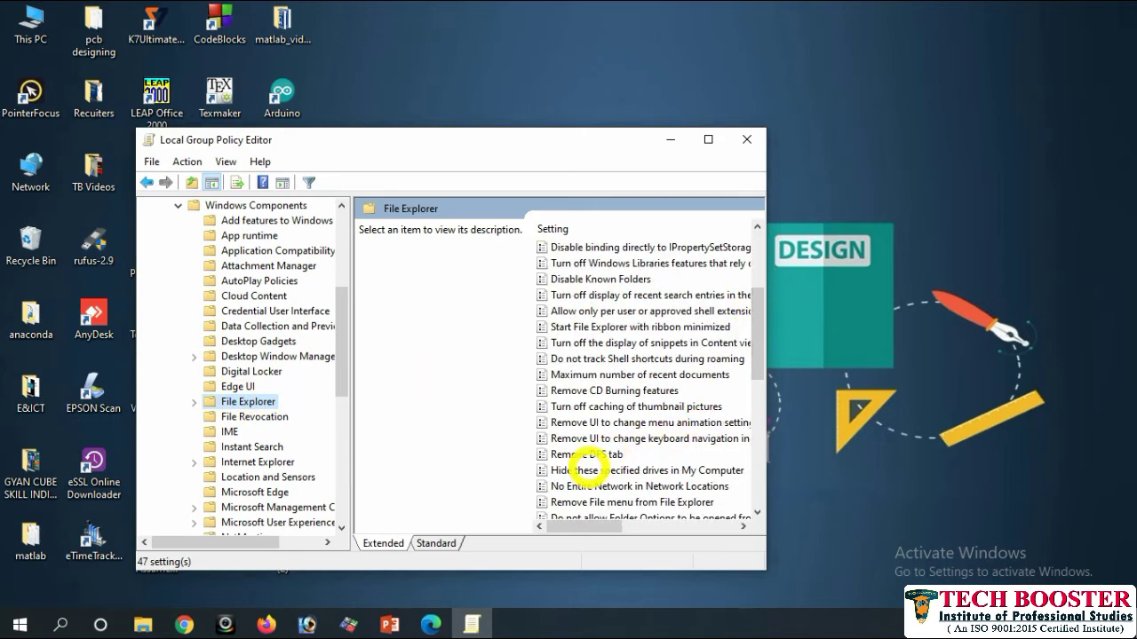
{"action": "left_click", "coordinate": [587, 470]}
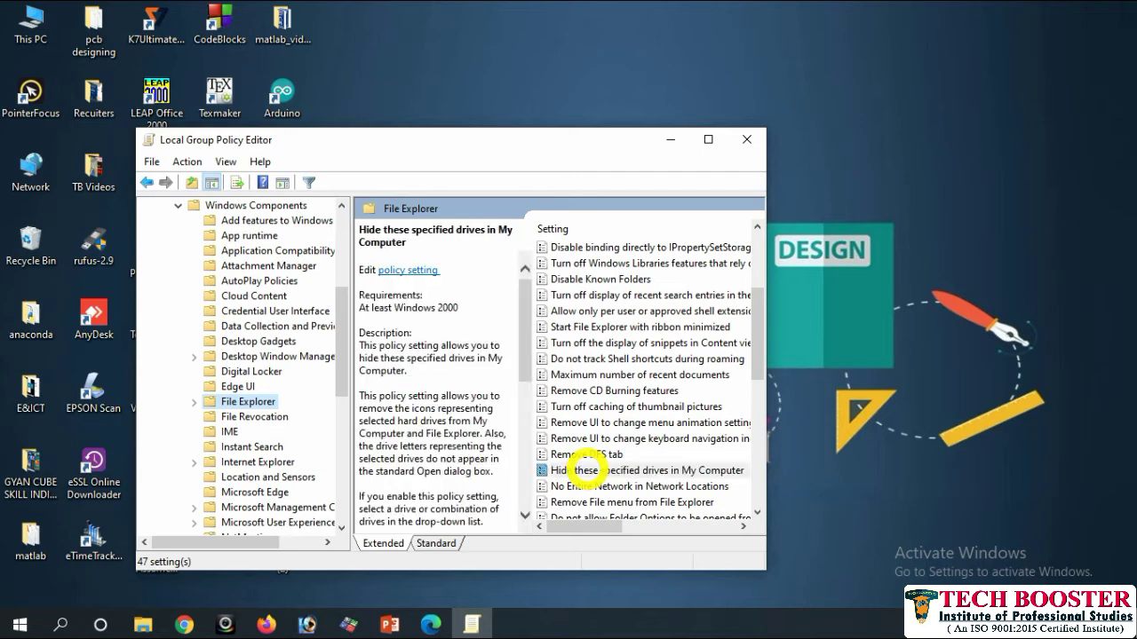
{"action": "double_click", "coordinate": [587, 470]}
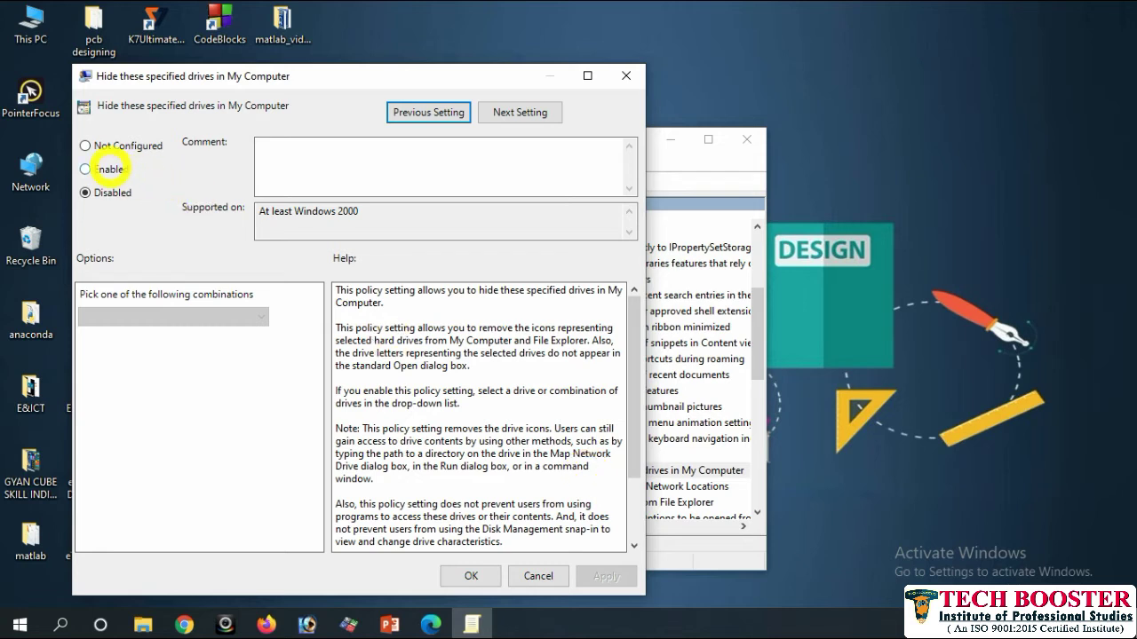
Enable the policy with "Restrict D drive only", apply it, and view the drives in This PC with the policy editor minimized
{"action": "left_click", "coordinate": [109, 166]}
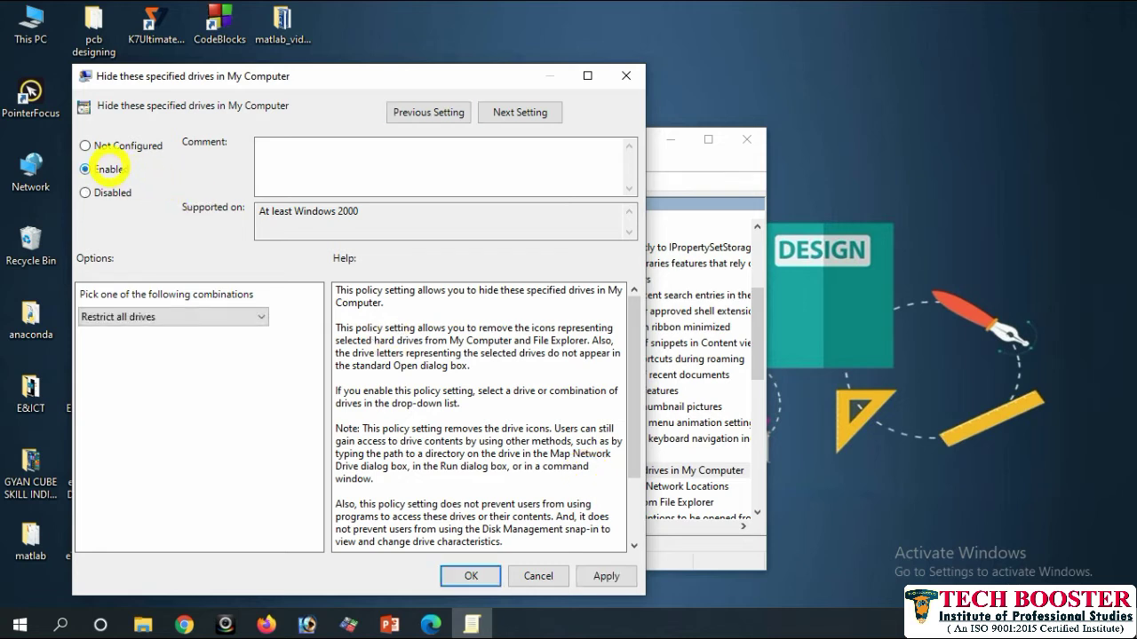
{"action": "left_click", "coordinate": [248, 314]}
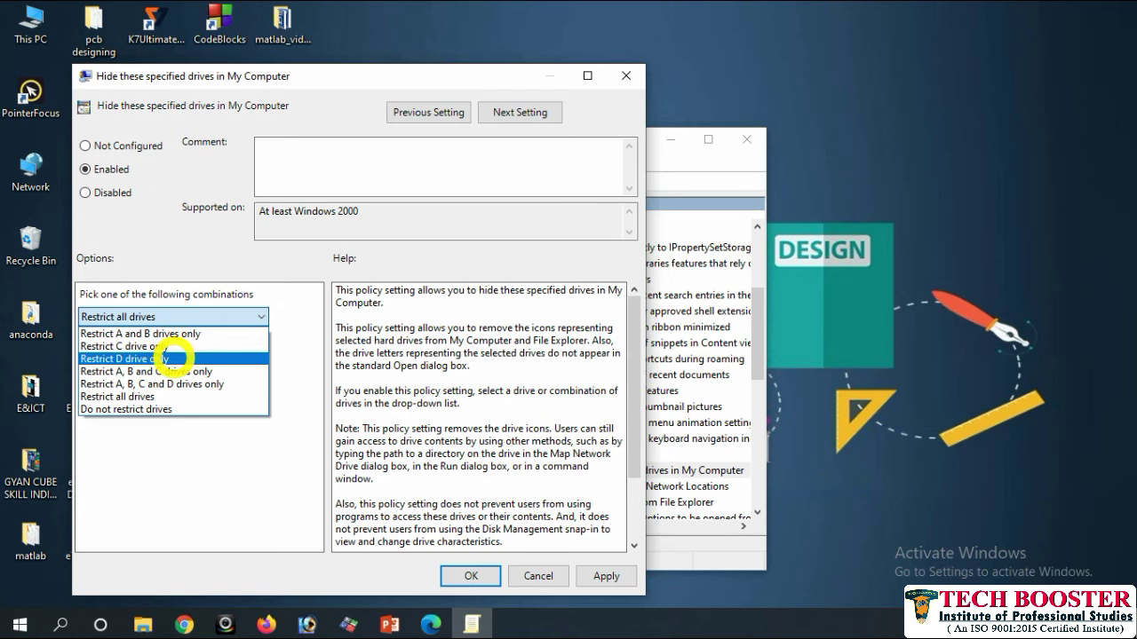
{"action": "left_click", "coordinate": [168, 358]}
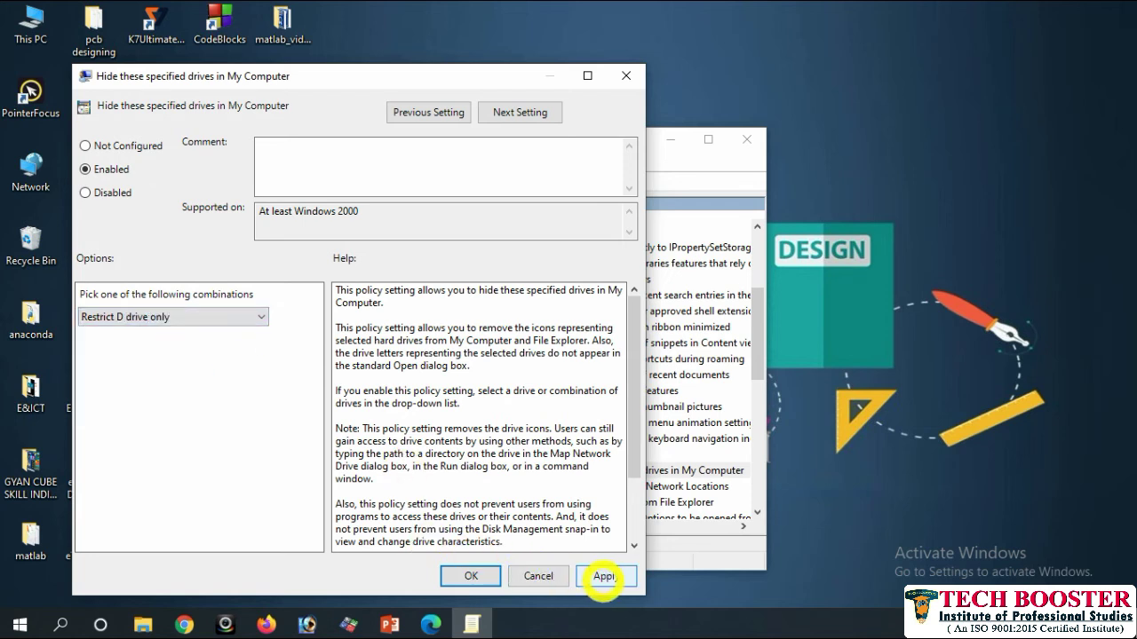
{"action": "left_click", "coordinate": [604, 577]}
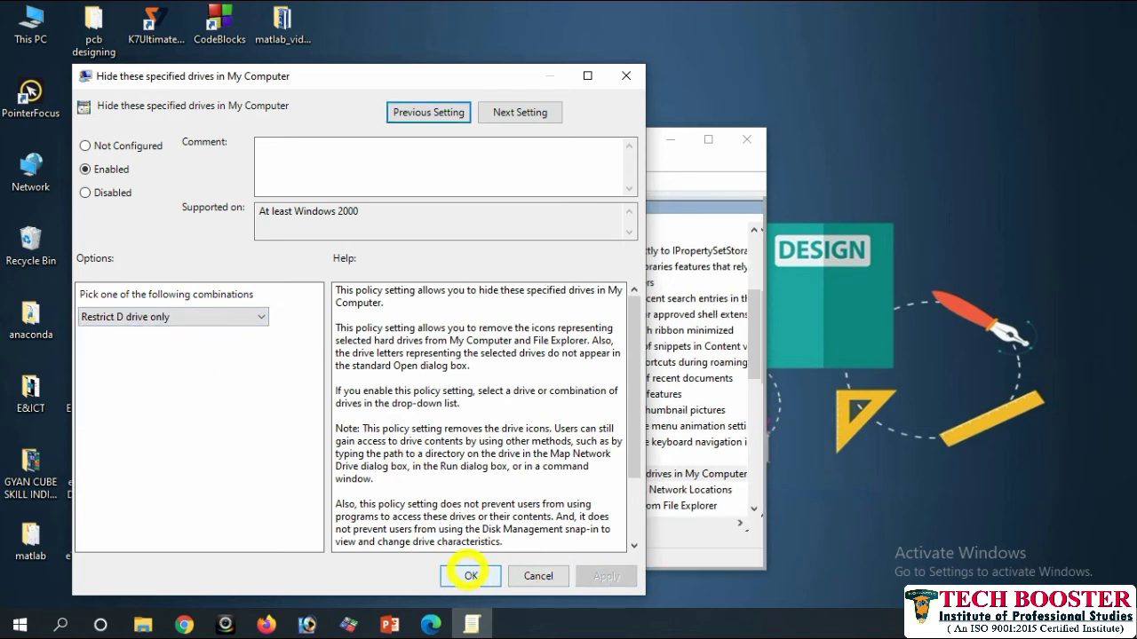
{"action": "left_click", "coordinate": [471, 575]}
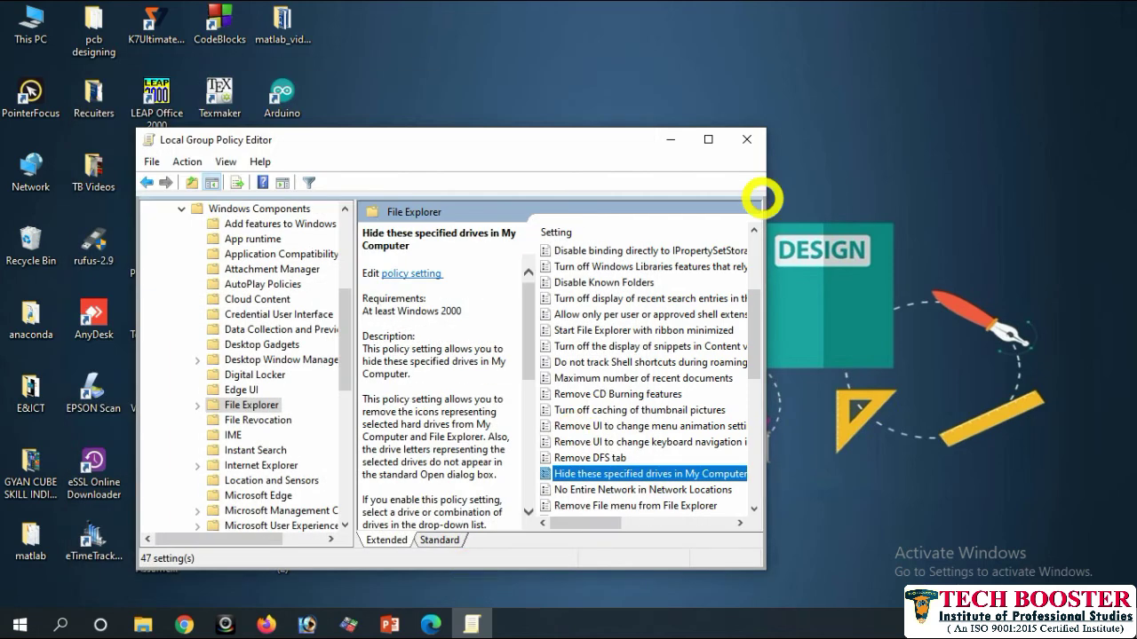
{"action": "left_click", "coordinate": [669, 137]}
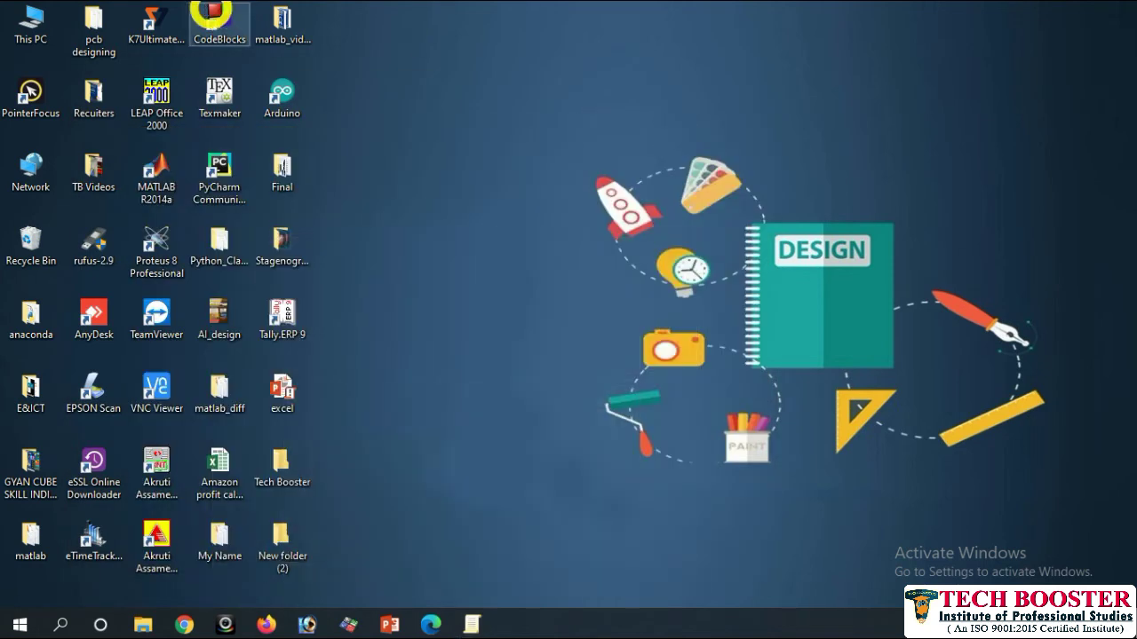
{"action": "left_click", "coordinate": [42, 29]}
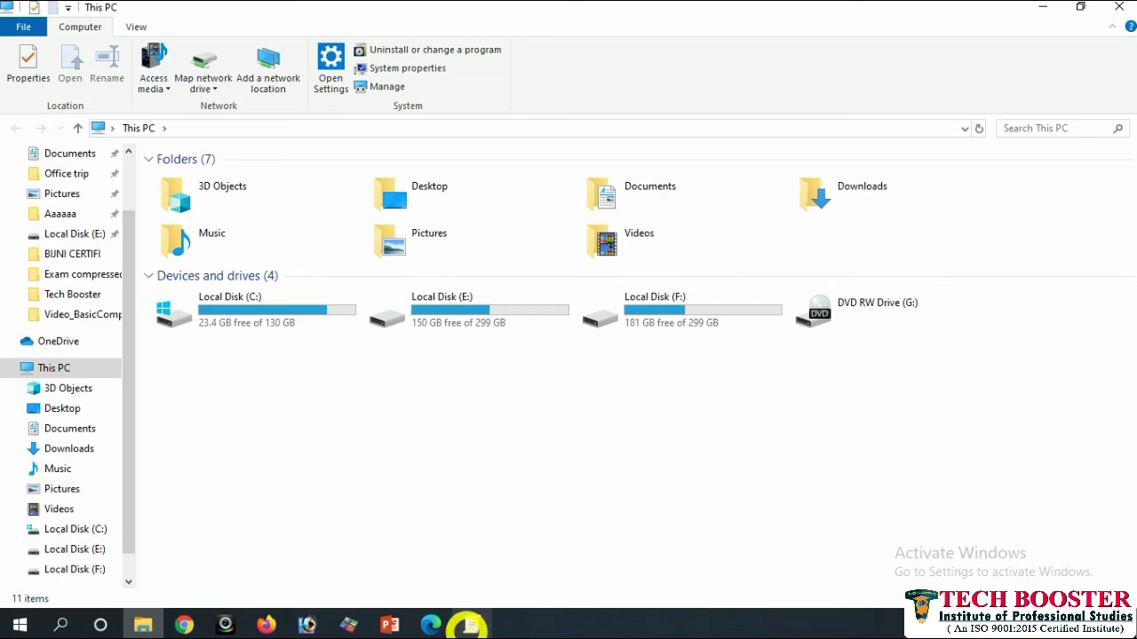
Set the "Hide these specified drives in My Computer" policy to Disabled, apply it, and close the policy editor
{"action": "left_click", "coordinate": [468, 626]}
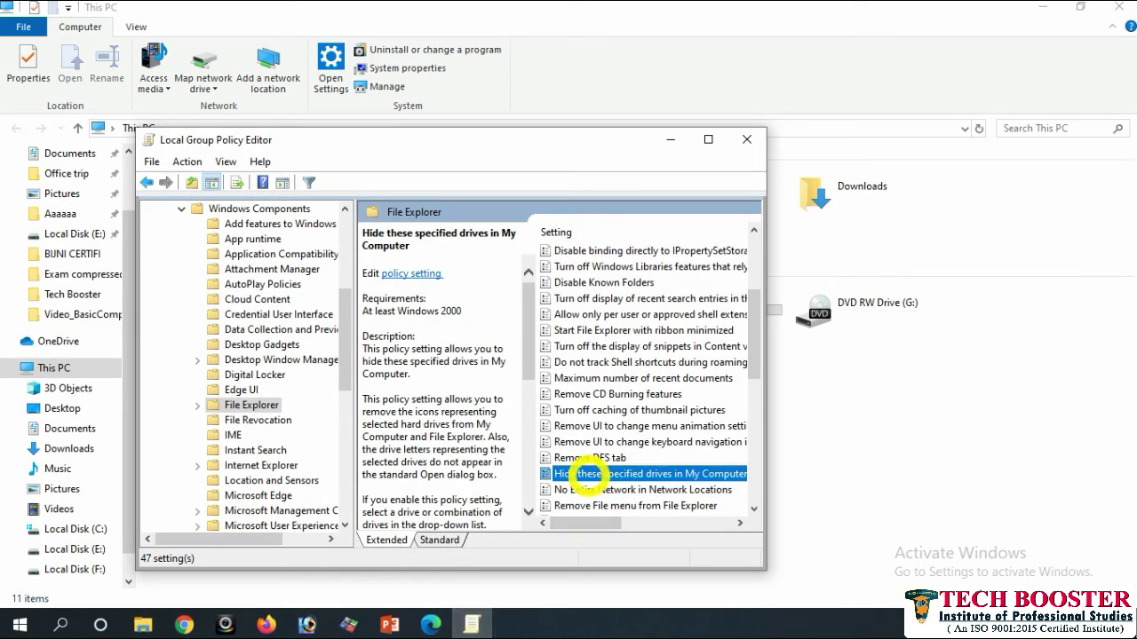
{"action": "double_click", "coordinate": [589, 473]}
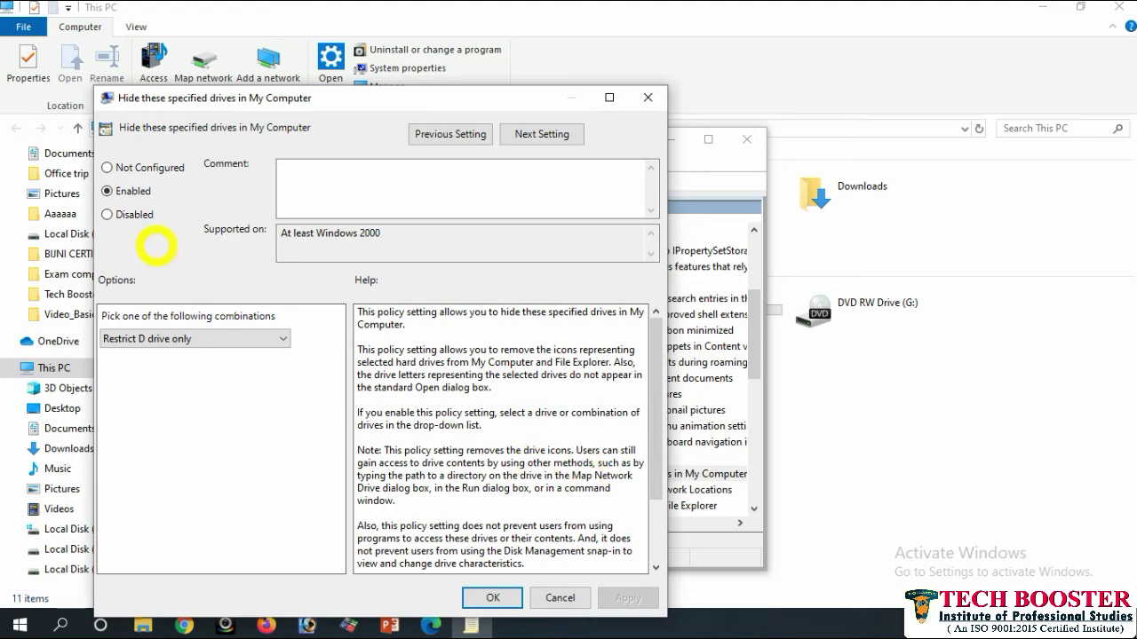
{"action": "left_click", "coordinate": [132, 214]}
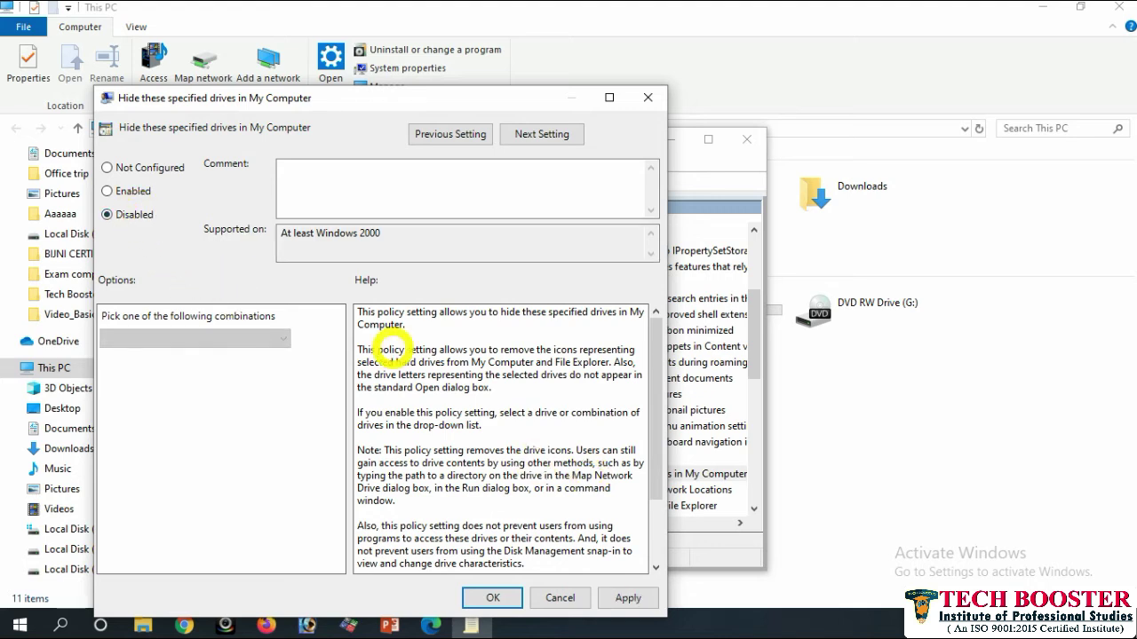
{"action": "left_click", "coordinate": [633, 597]}
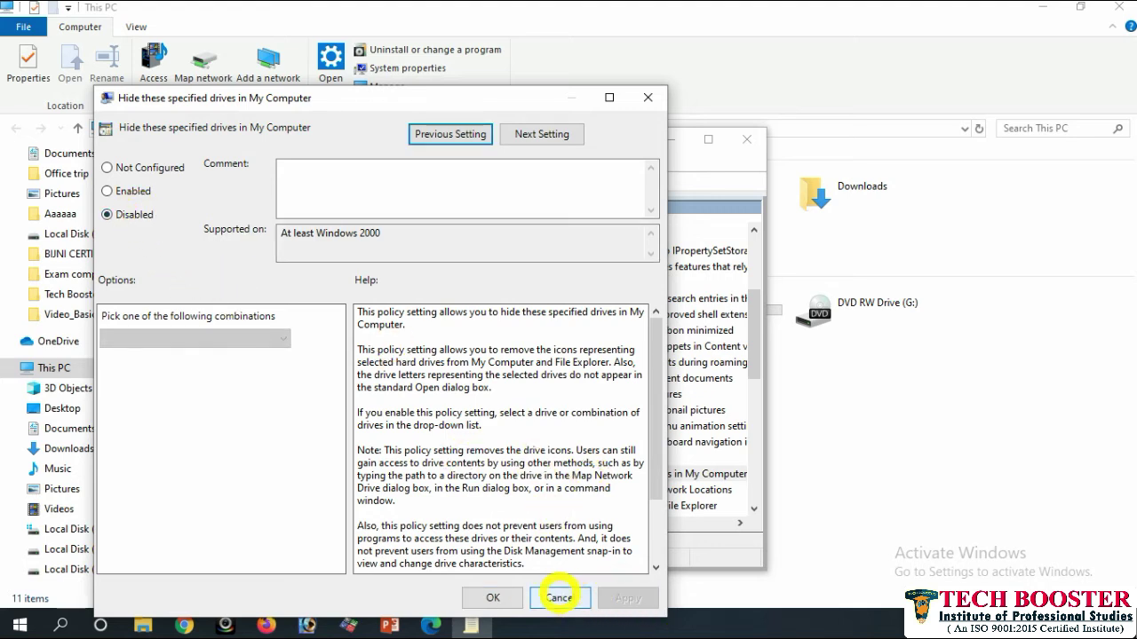
{"action": "left_click", "coordinate": [493, 597]}
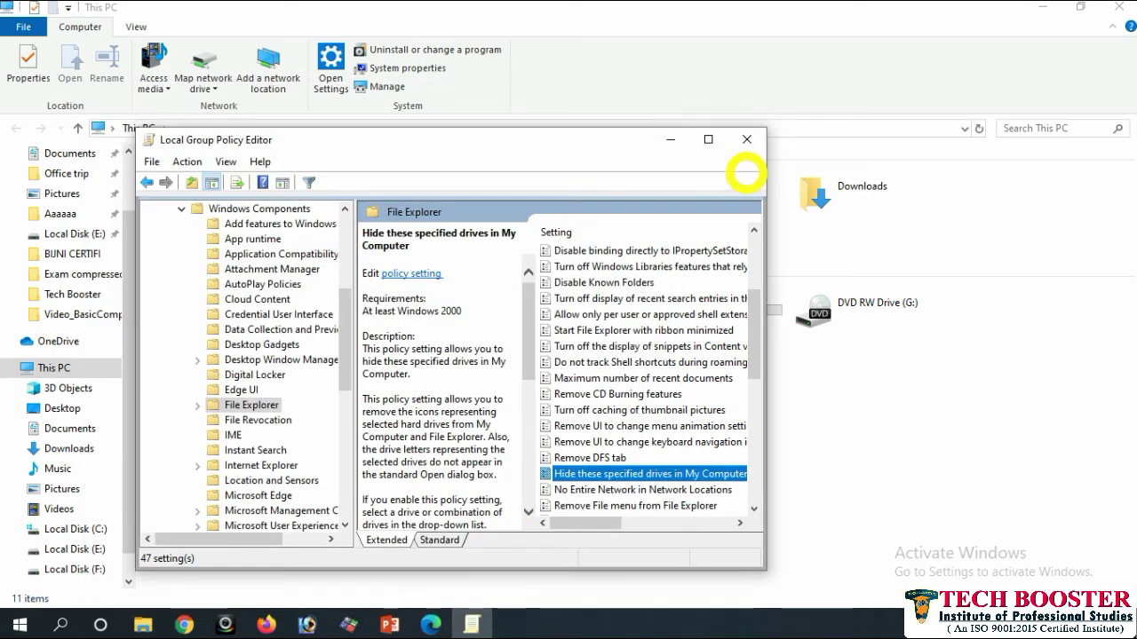
{"action": "left_click", "coordinate": [746, 140]}
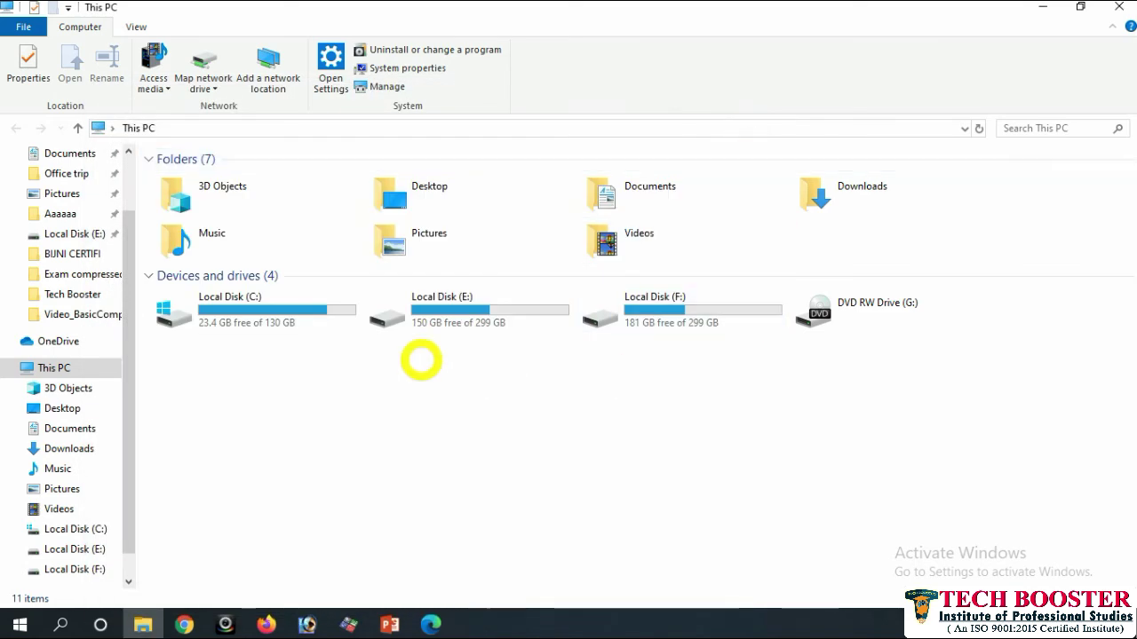
Refresh the drive list in This PC and close its window
{"action": "right_click", "coordinate": [413, 470]}
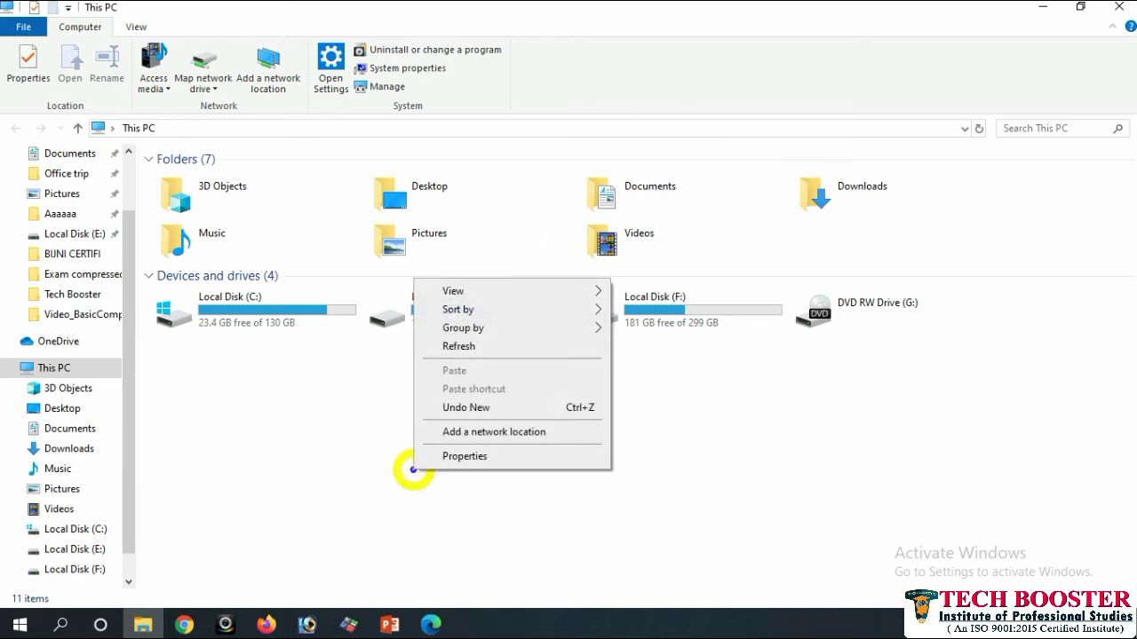
{"action": "left_click", "coordinate": [452, 345]}
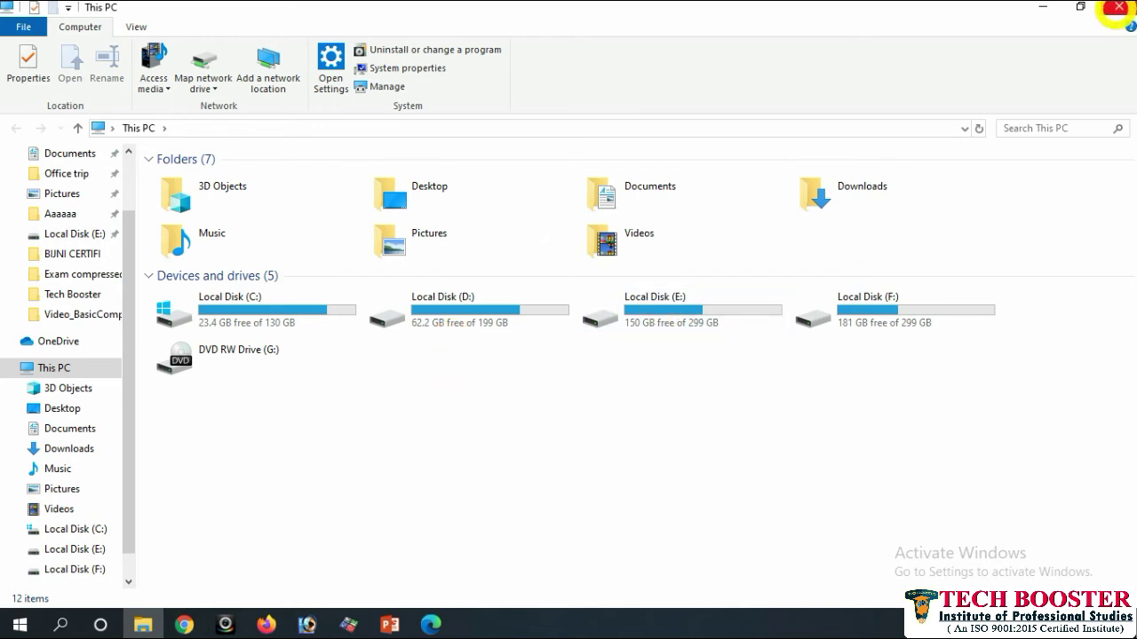
{"action": "left_click", "coordinate": [1117, 7]}
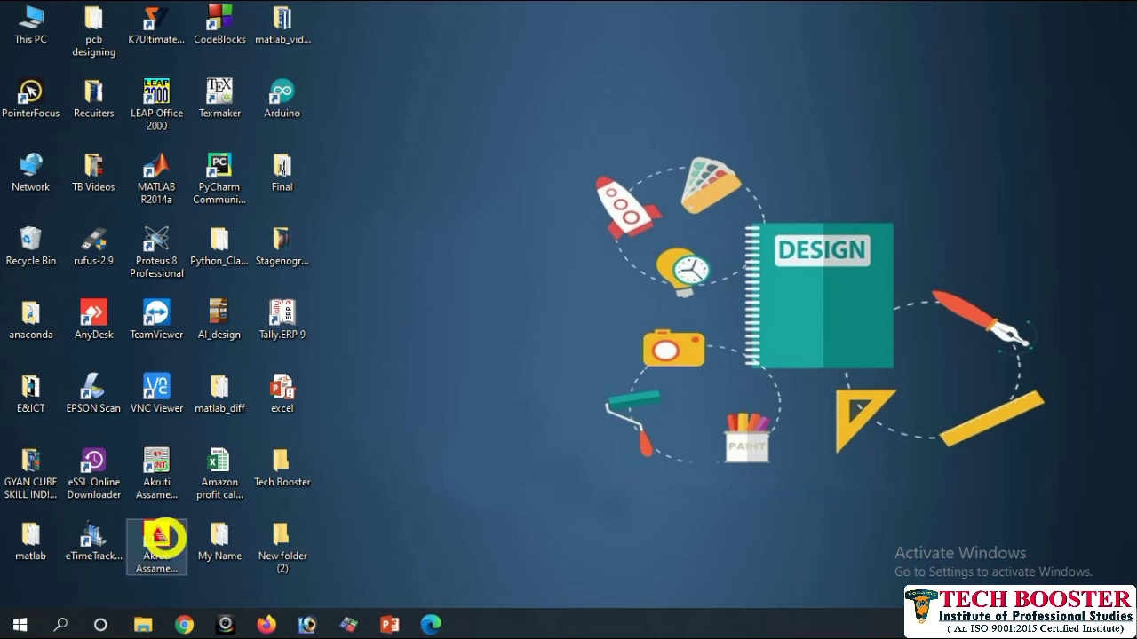
Search Windows for "excel" and dismiss the search without opening any result
{"action": "left_click", "coordinate": [61, 624]}
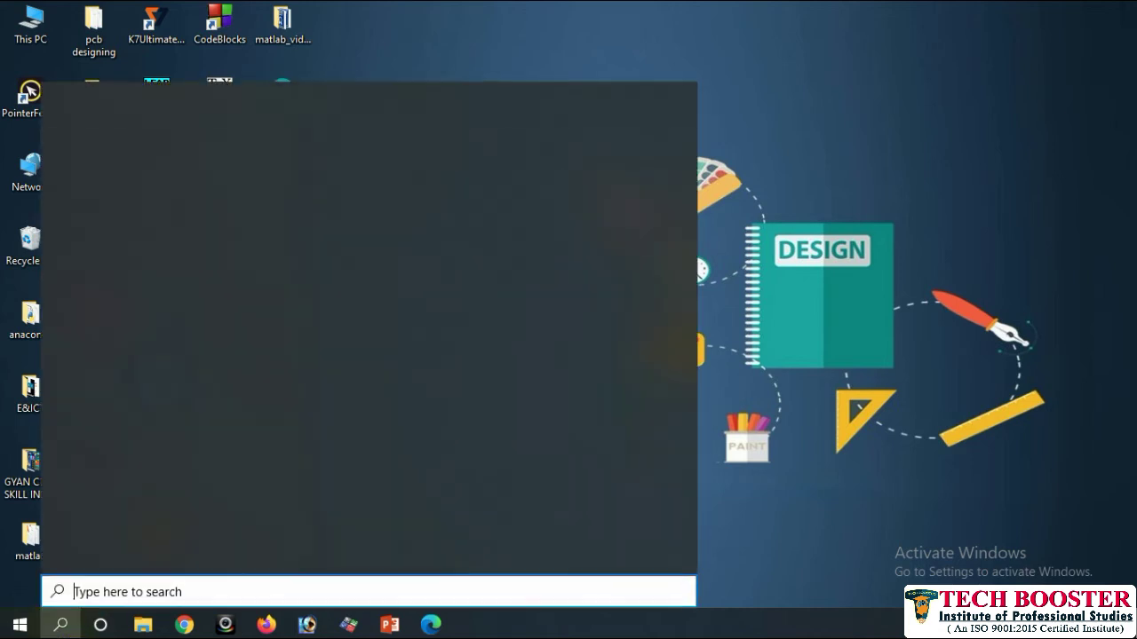
{"action": "type", "text": "excel"}
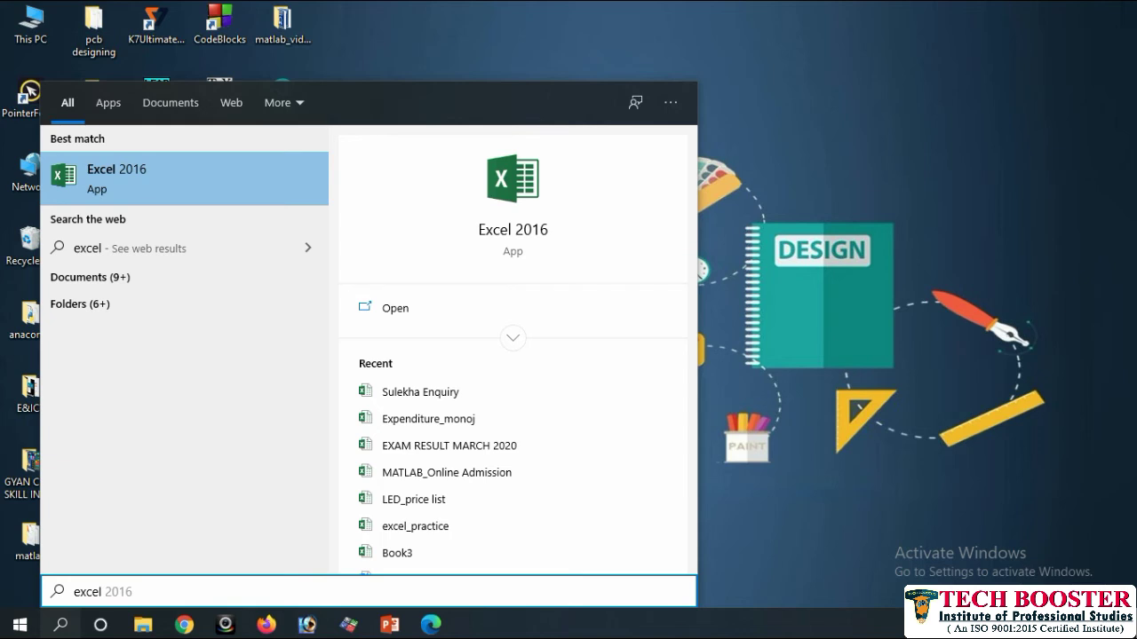
{"action": "left_click", "coordinate": [817, 61]}
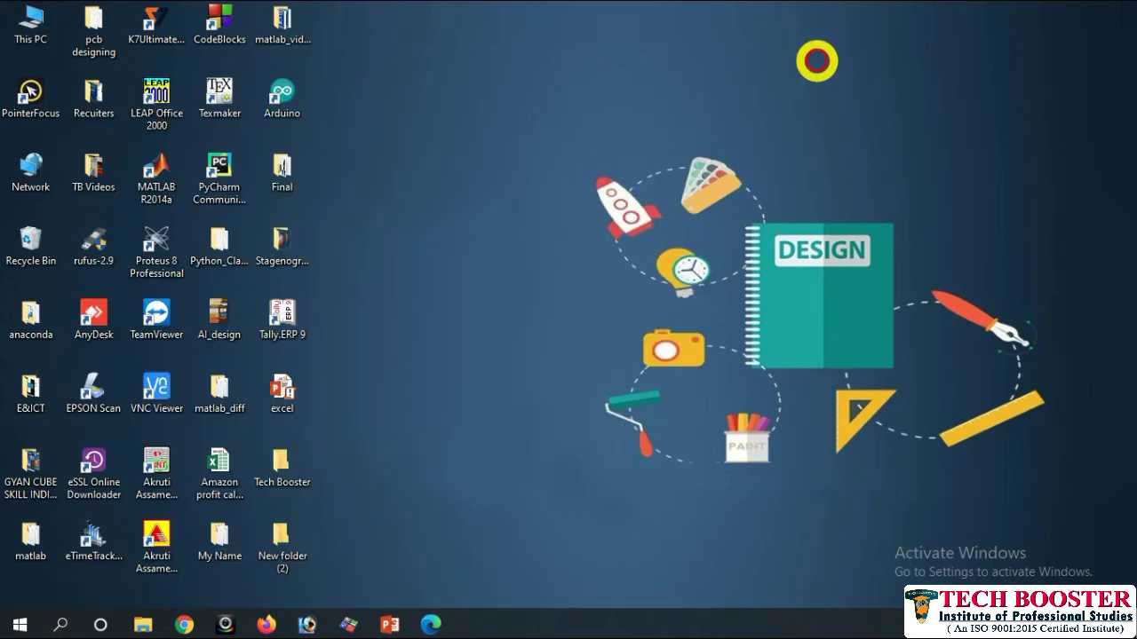
Enter "excel" in the Run dialog and close the dialog without running it
{"action": "key", "text": "super+r"}
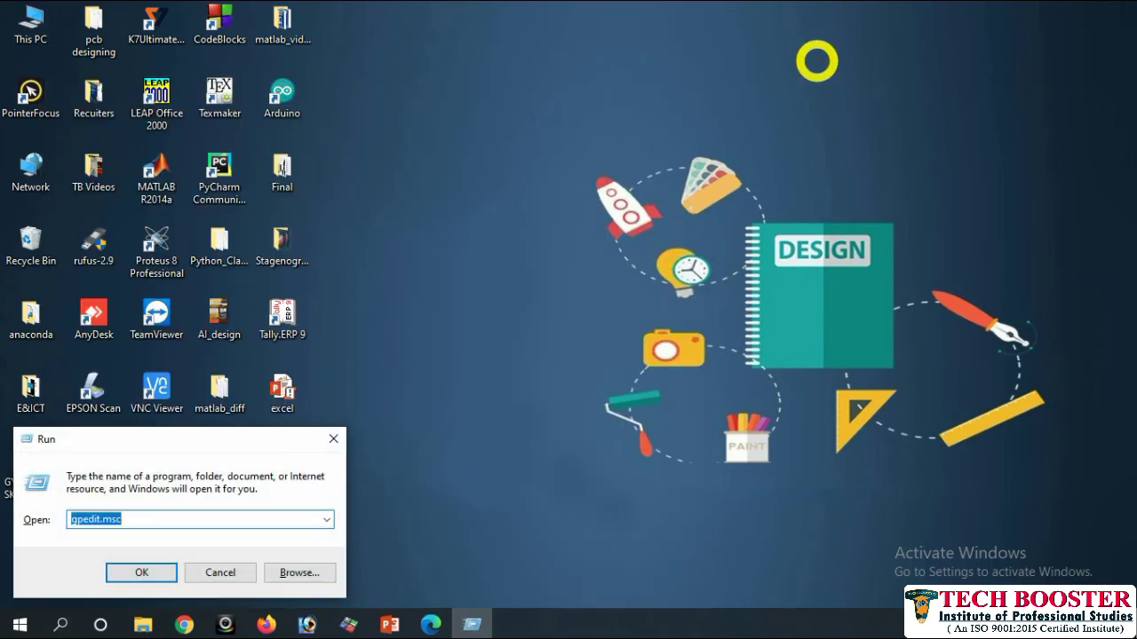
{"action": "type", "text": "excel"}
{"action": "left_click", "coordinate": [817, 61]}
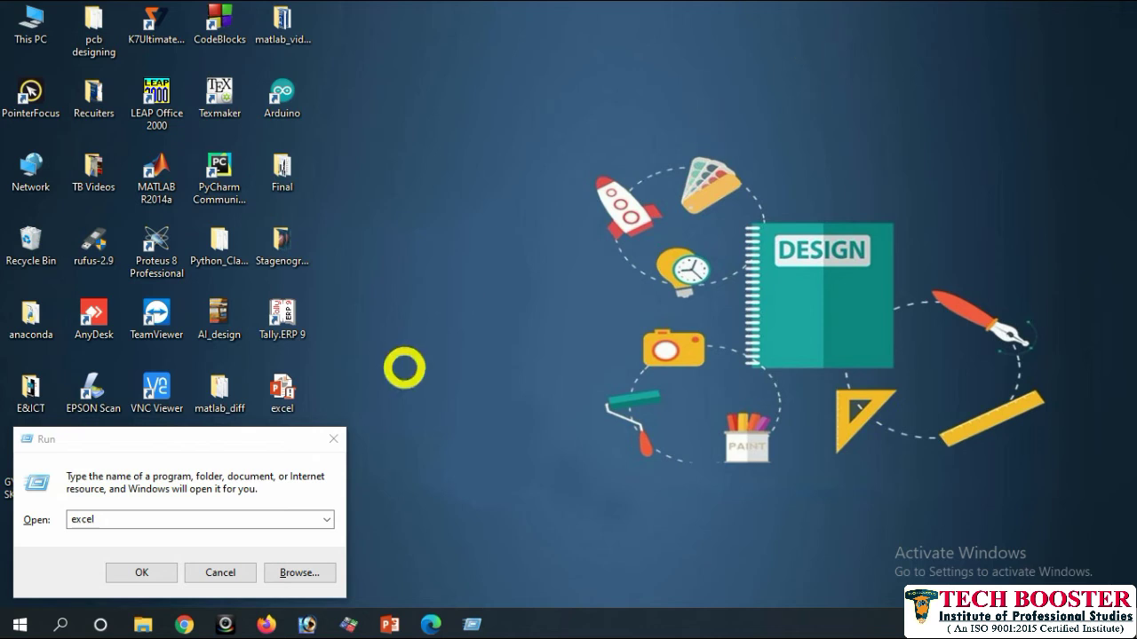
{"action": "left_click", "coordinate": [334, 438]}
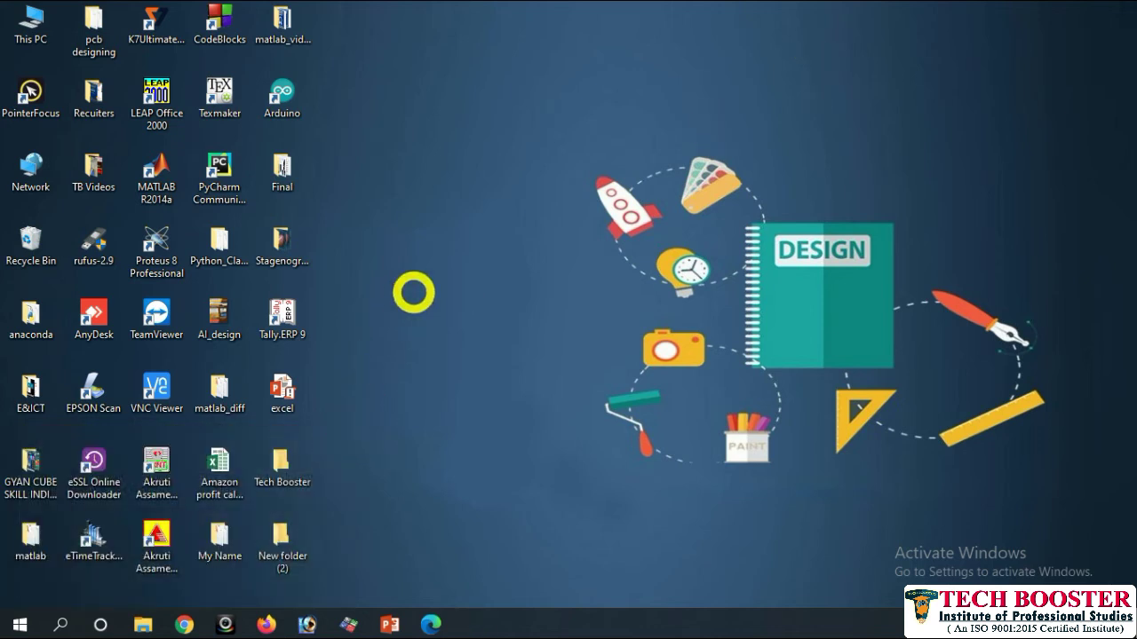
Refresh the desktop
{"action": "right_click", "coordinate": [413, 292]}
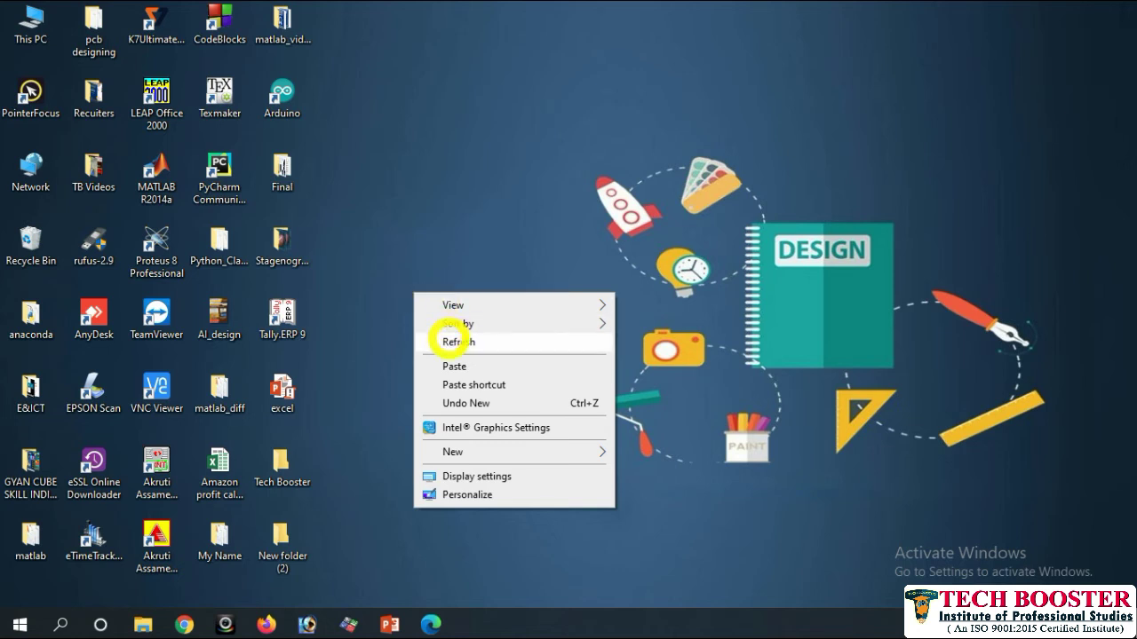
{"action": "left_click", "coordinate": [448, 341]}
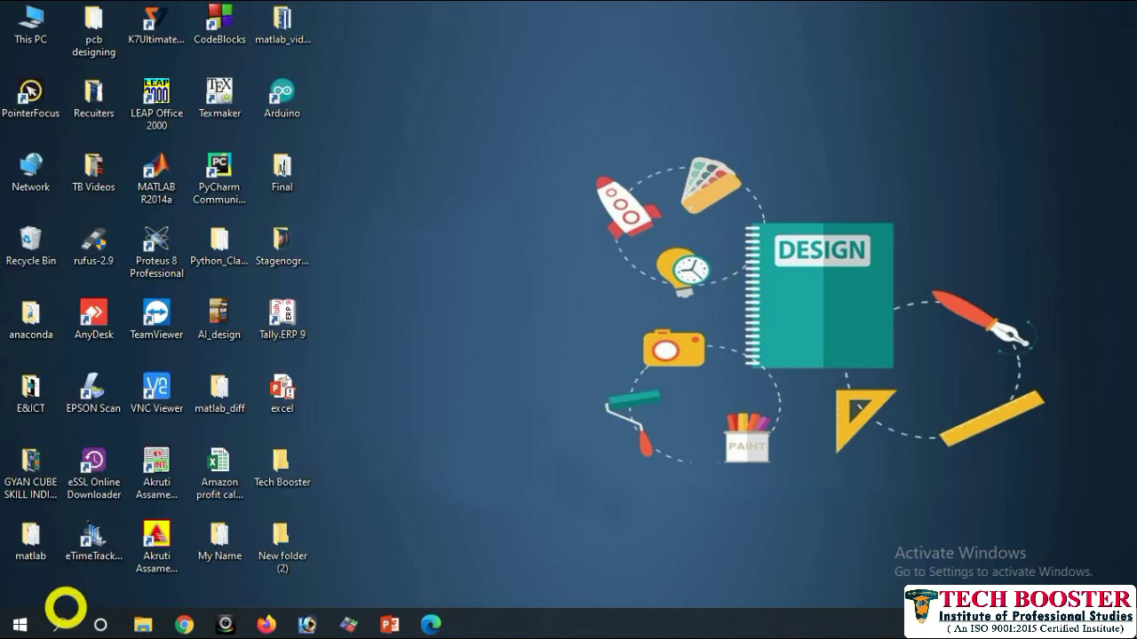
Search Windows for "excel" and open the file location of the Excel 2016 app
{"action": "left_click", "coordinate": [61, 624]}
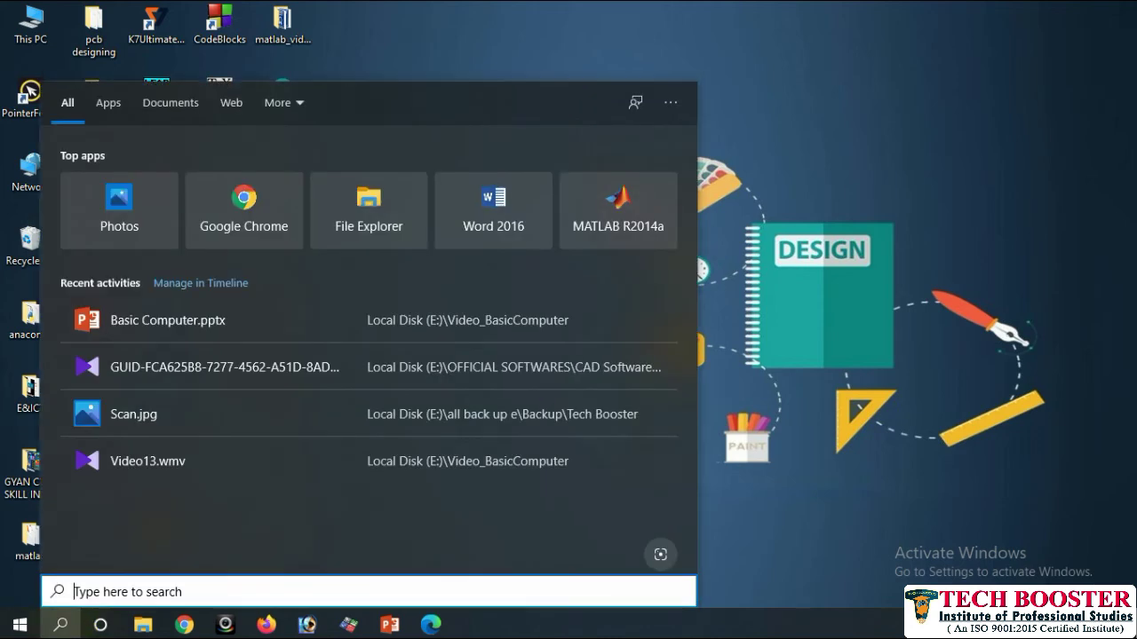
{"action": "type", "text": "excel"}
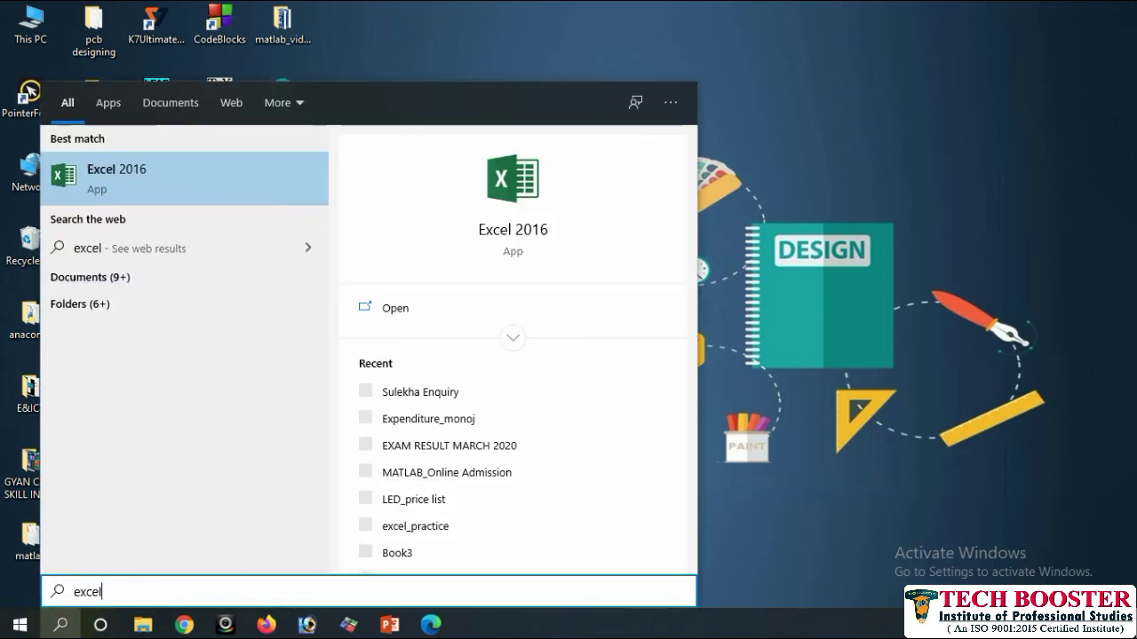
{"action": "key", "text": "shift+F10"}
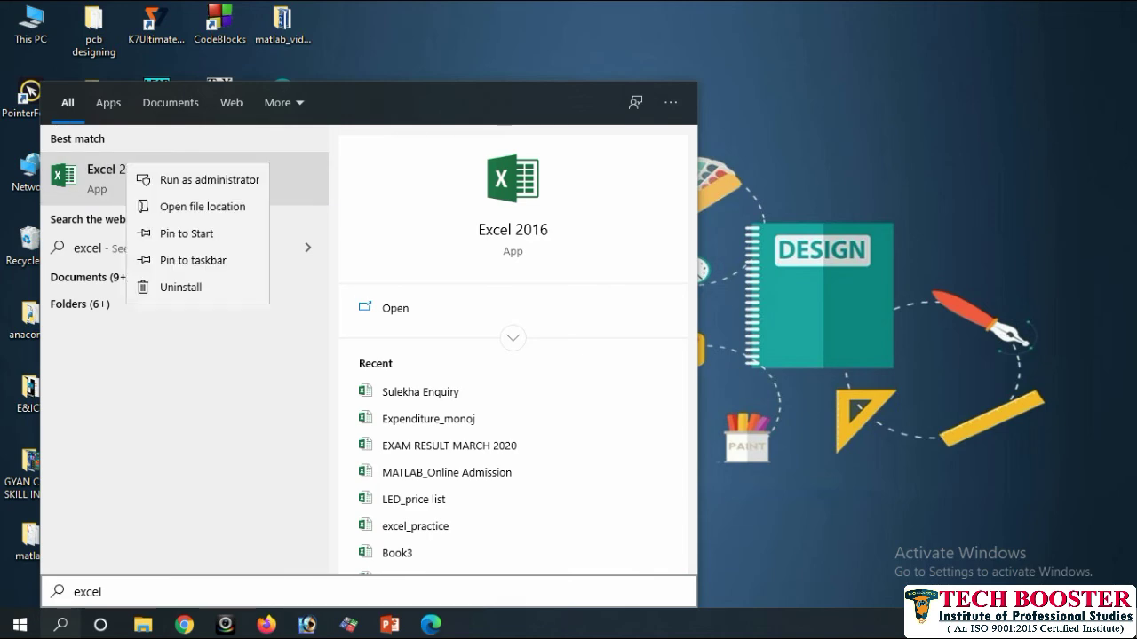
{"action": "key", "text": "Down"}
{"action": "key", "text": "Down"}
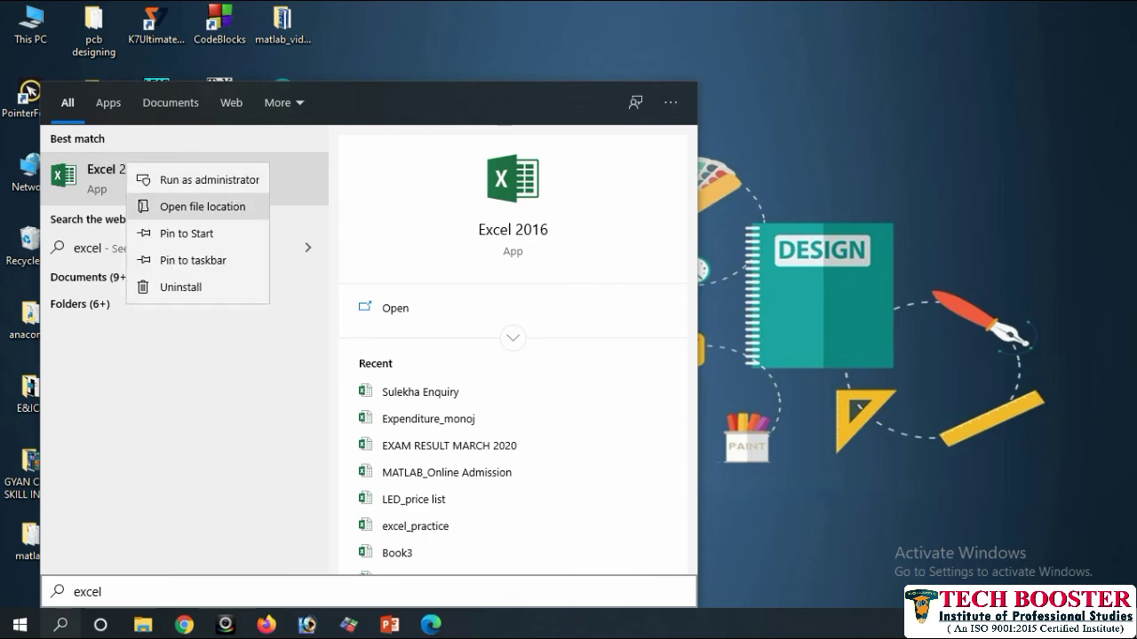
{"action": "key", "text": "Return"}
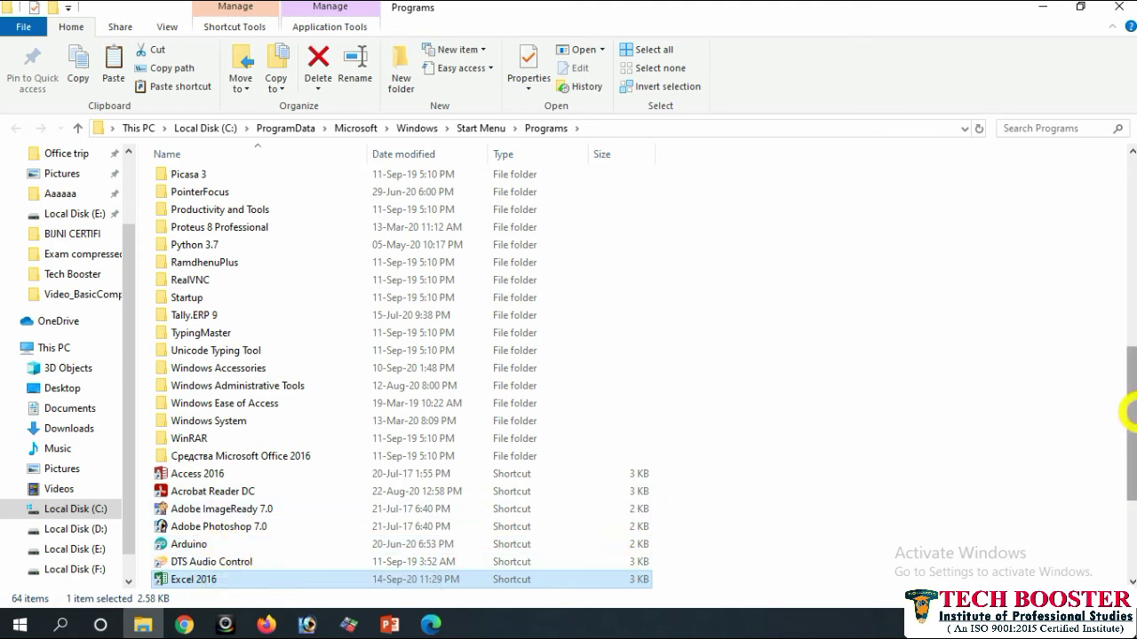
Assign Ctrl + Shift + X as the shortcut key in the Excel 2016 shortcut's properties, granting administrator permission for the change
{"action": "left_click_drag", "start_coordinate": [1128, 412], "coordinate": [1132, 475]}
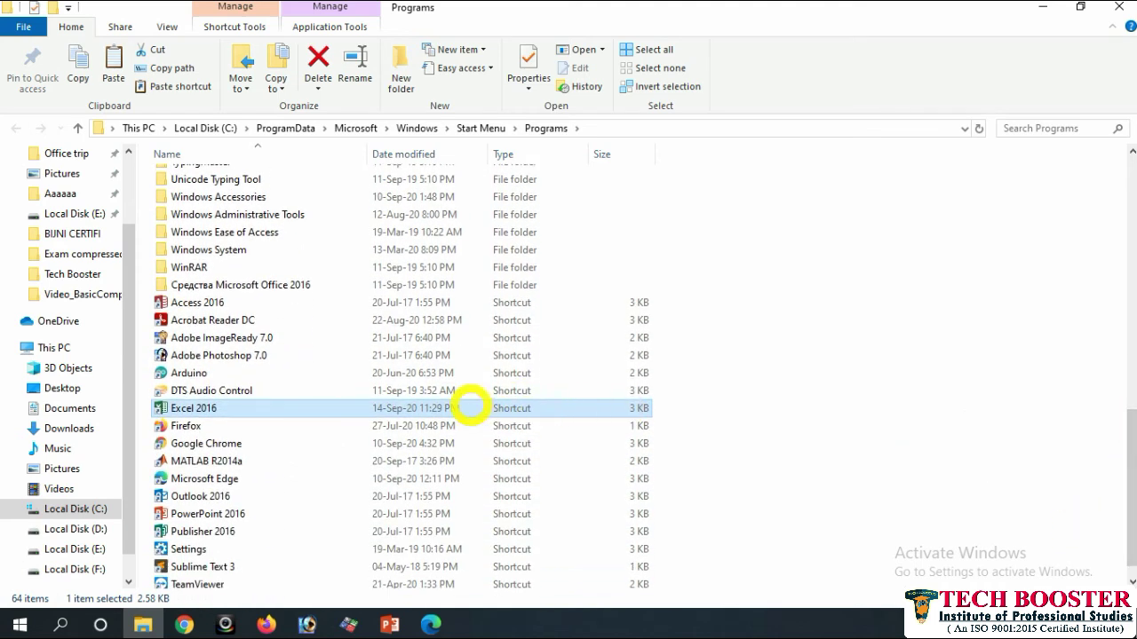
{"action": "right_click", "coordinate": [394, 409]}
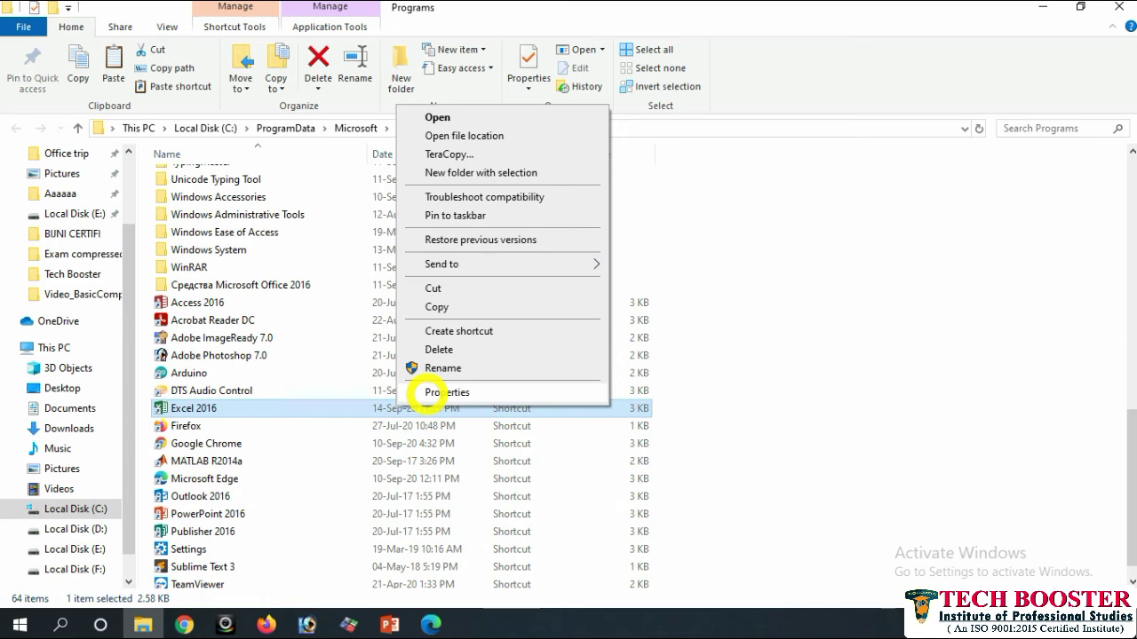
{"action": "left_click", "coordinate": [429, 392]}
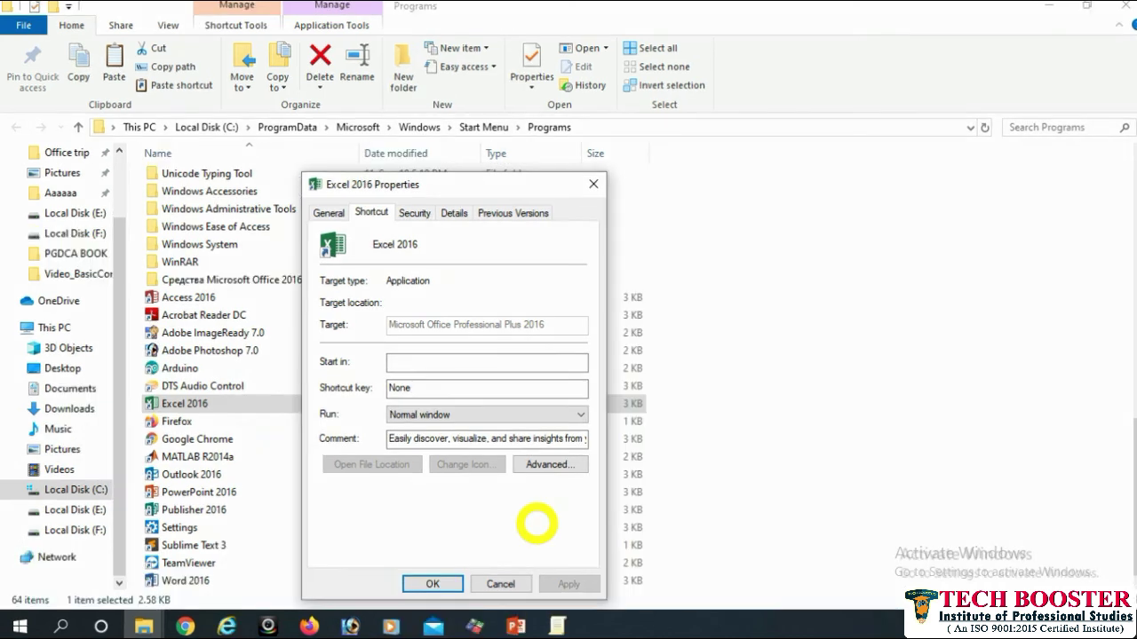
{"action": "key", "text": "ctrl+alt+Right"}
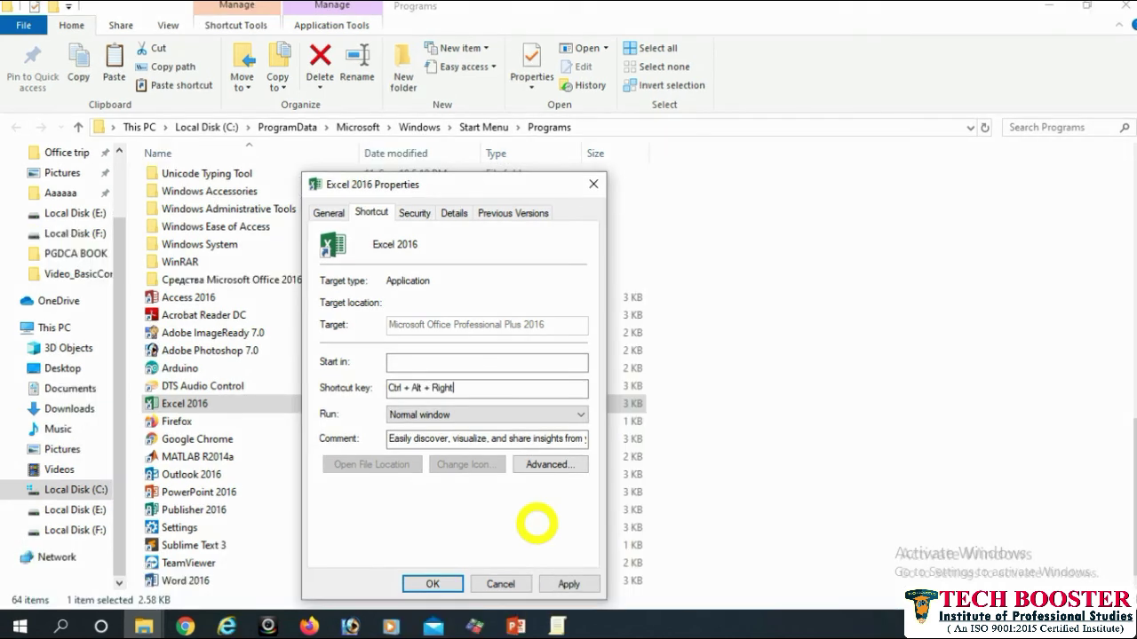
{"action": "key", "text": "ctrl+shift+x"}
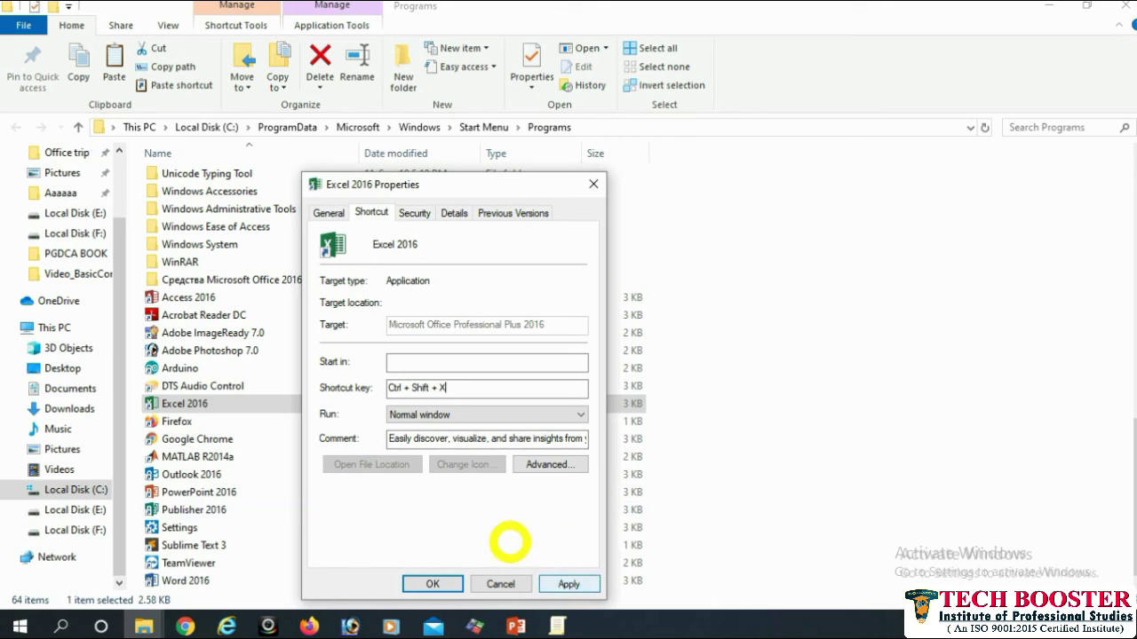
{"action": "key", "text": "Return"}
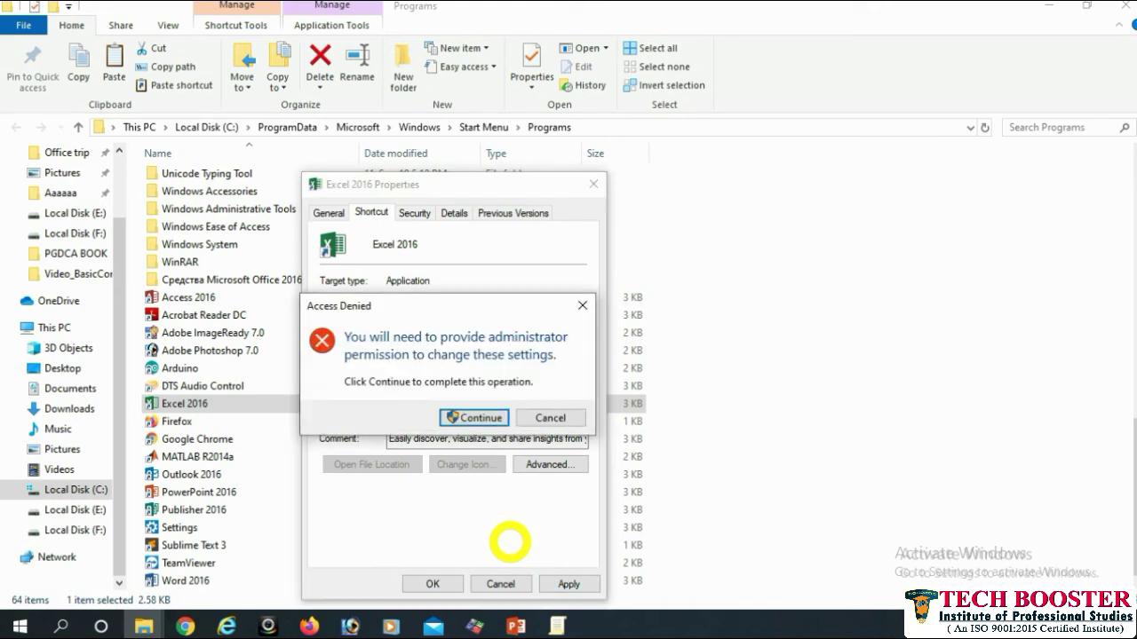
{"action": "key", "text": "Return"}
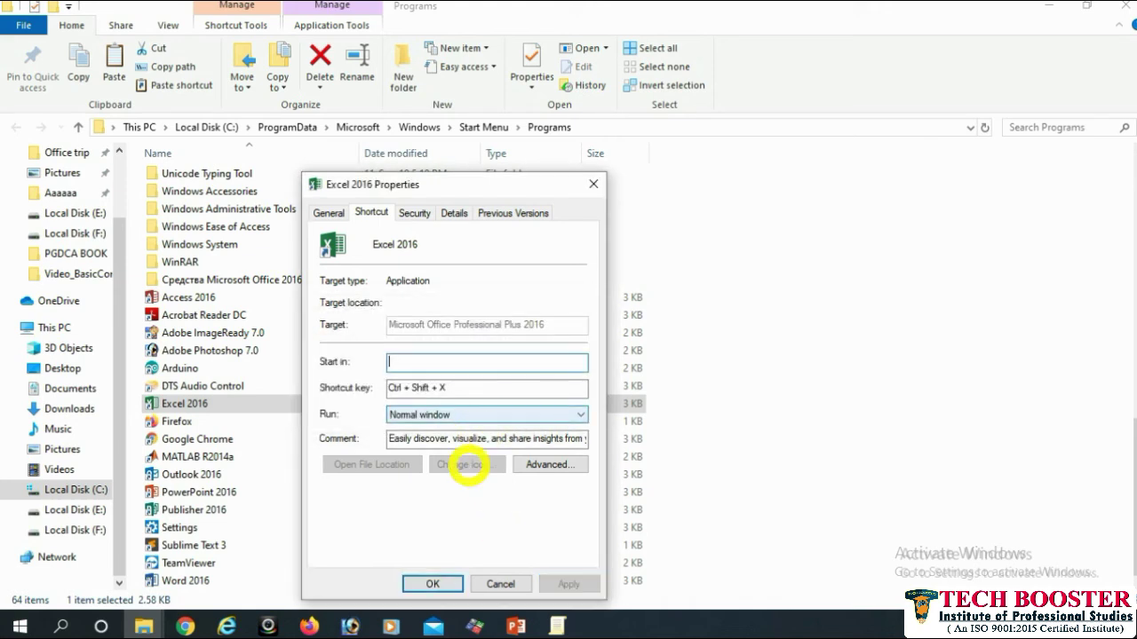
{"action": "left_click", "coordinate": [436, 579]}
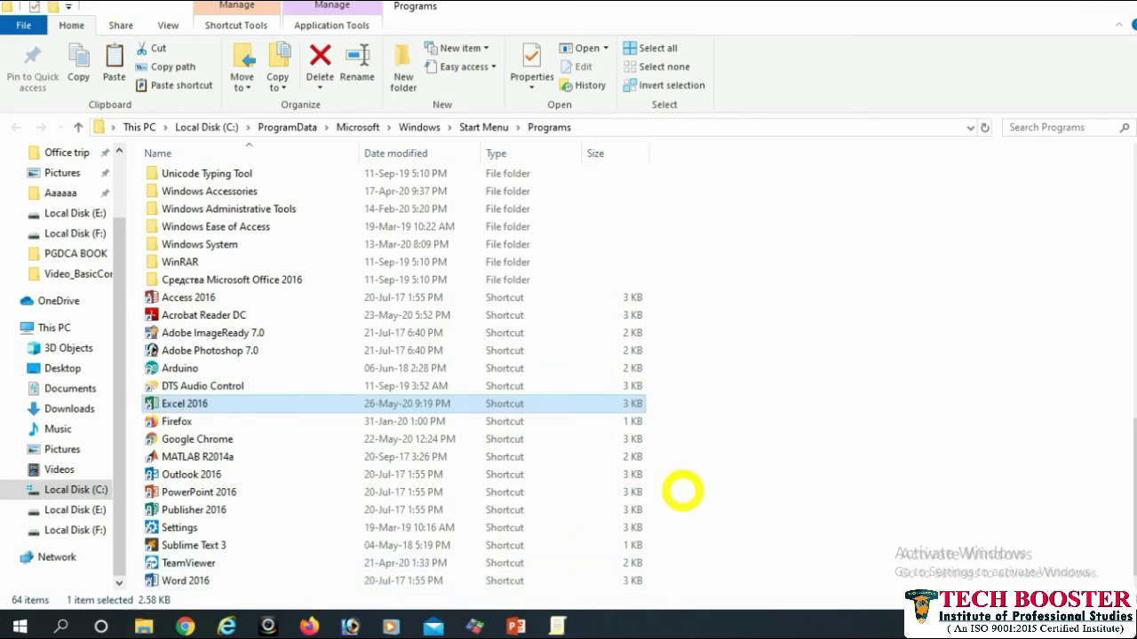
Show the desktop and test launching Excel with its assigned shortcut key, dismissing the Activation Wizard and closing Excel
{"action": "key", "text": "super+d"}
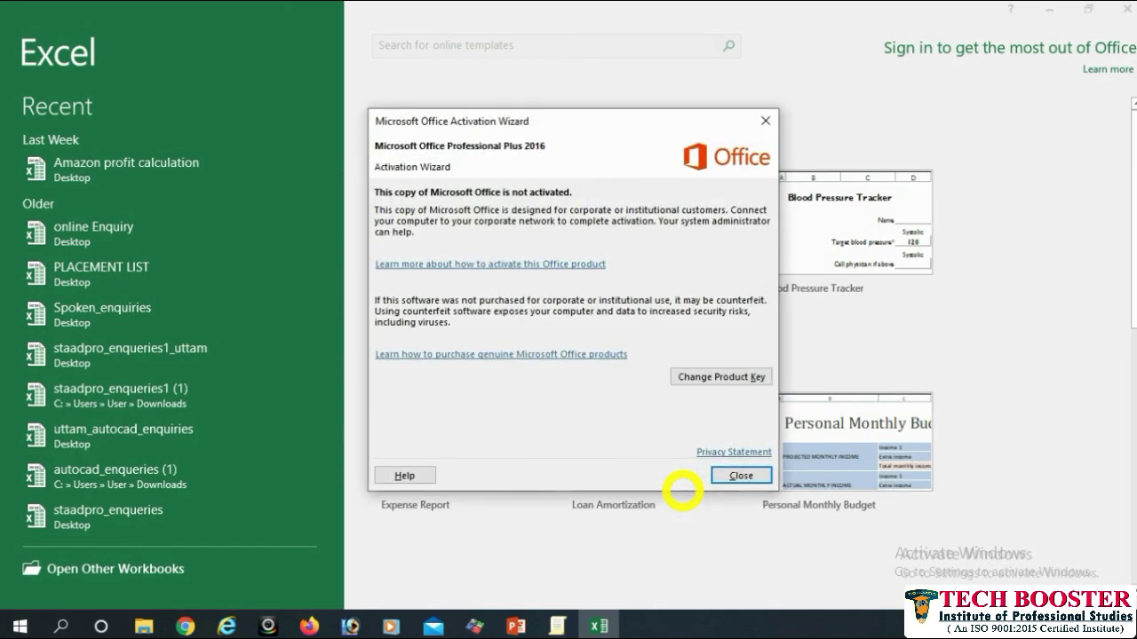
{"action": "left_click", "coordinate": [741, 475]}
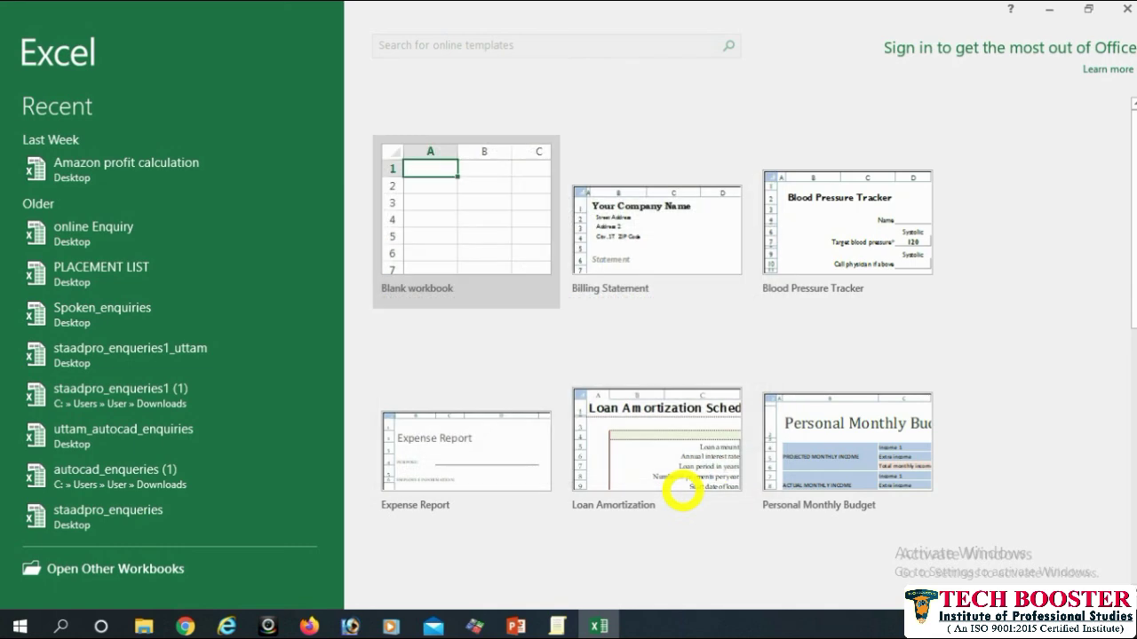
{"action": "left_click", "coordinate": [1121, 9]}
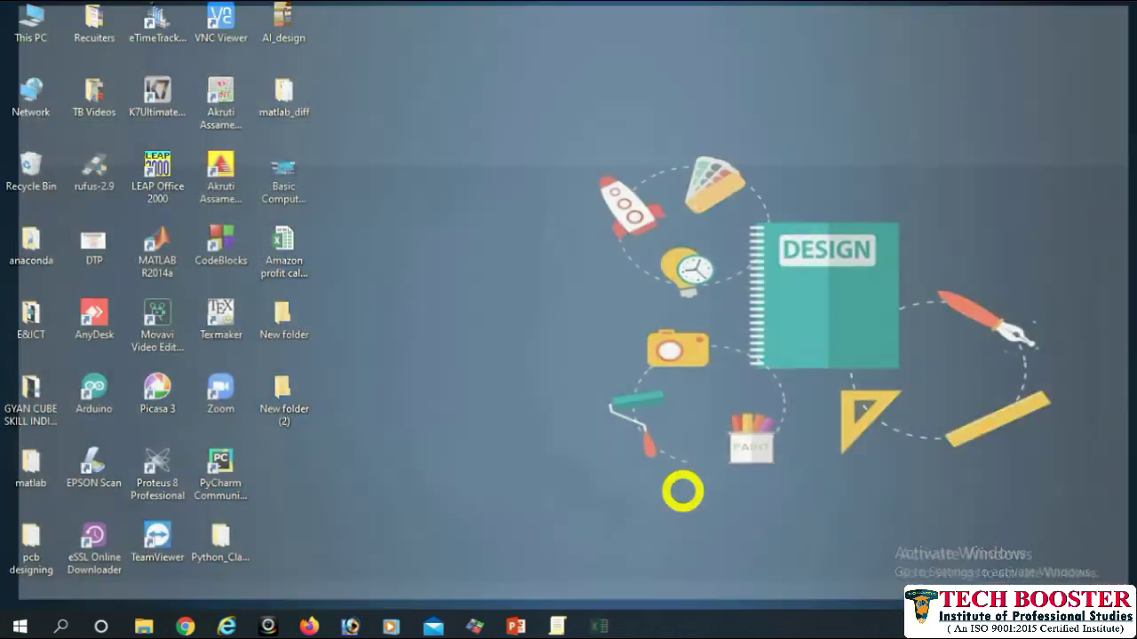